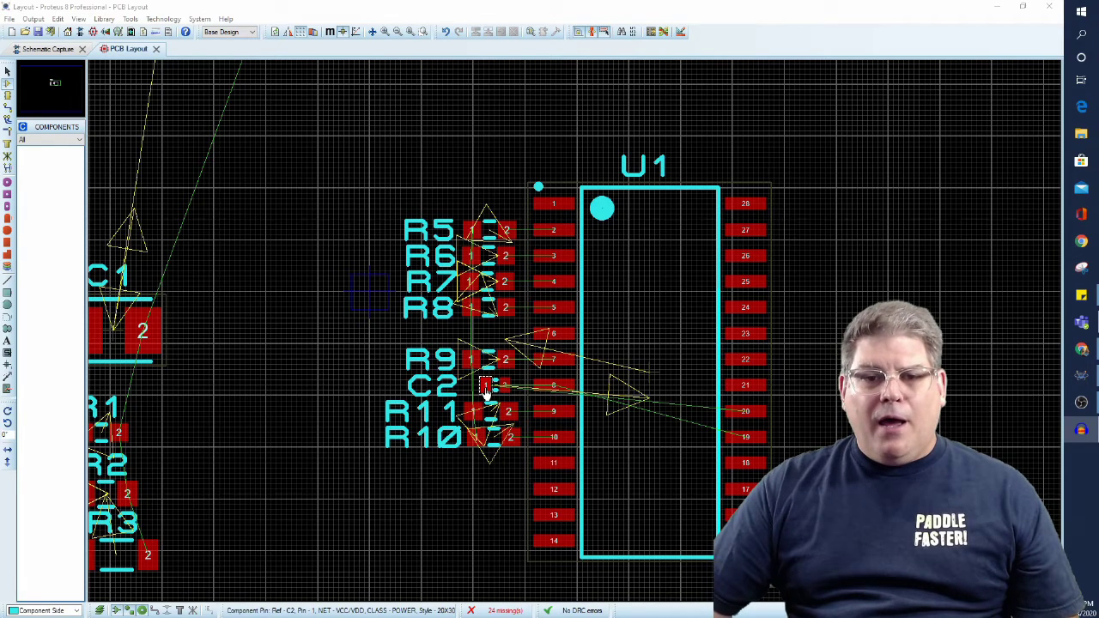
Step: Switch to the schematic, inspect resistor R5's component properties, and look over the capacitor, resistor and U1 circuits
{"action": "left_click", "coordinate": [51, 49]}
{"action": "scroll", "coordinate": [167, 304], "scroll_direction": "down", "scroll_amount": 1}
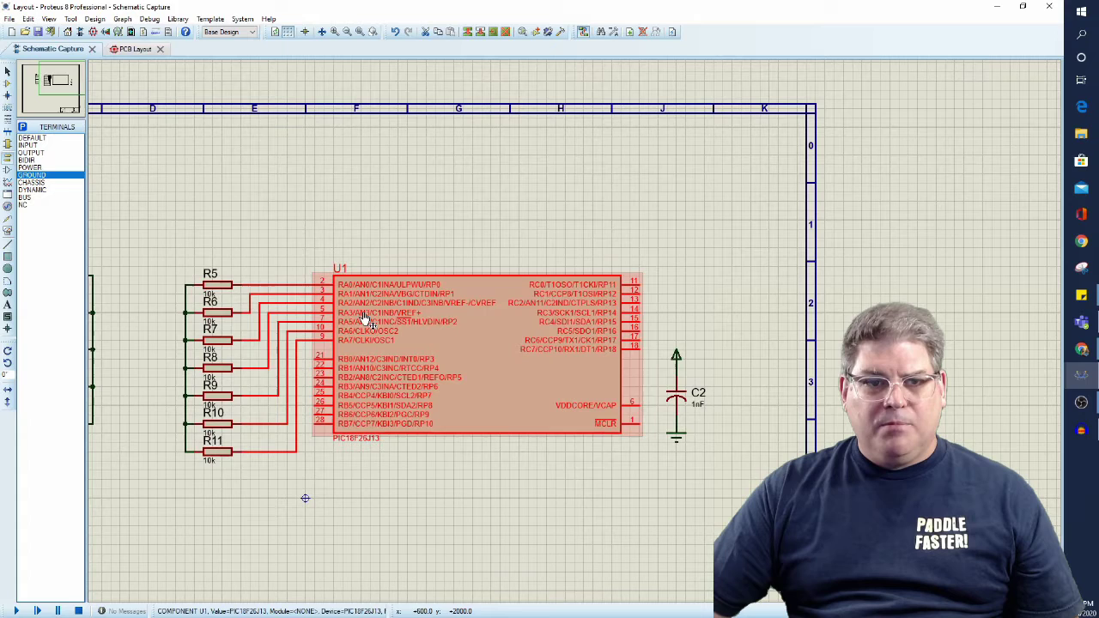
{"action": "double_click", "coordinate": [225, 278]}
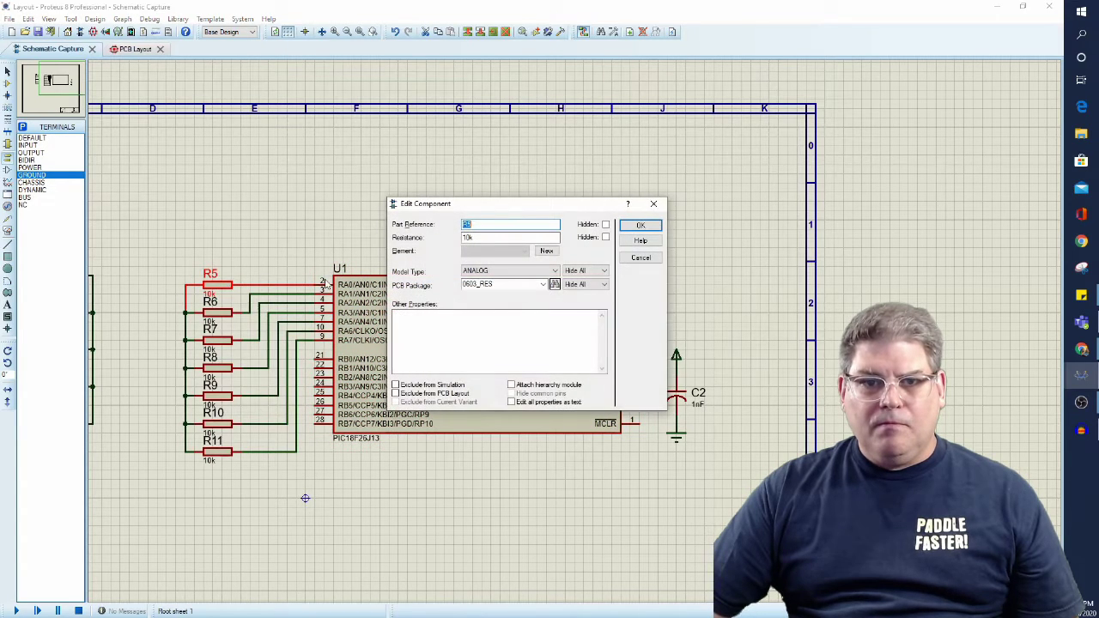
{"action": "left_click", "coordinate": [641, 257]}
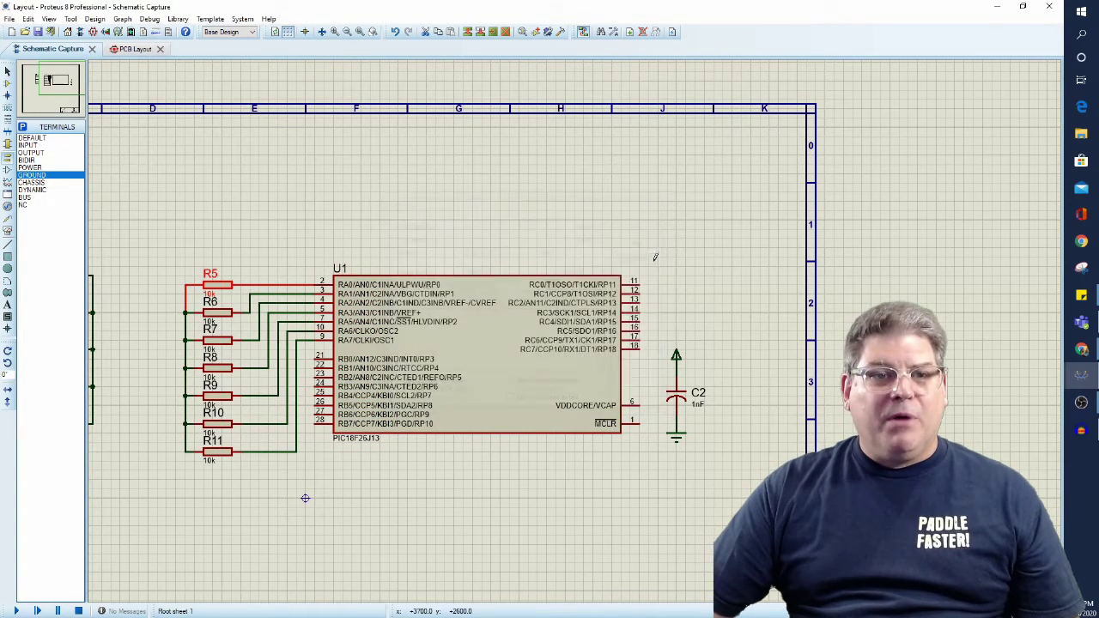
{"action": "middle_click", "coordinate": [246, 174]}
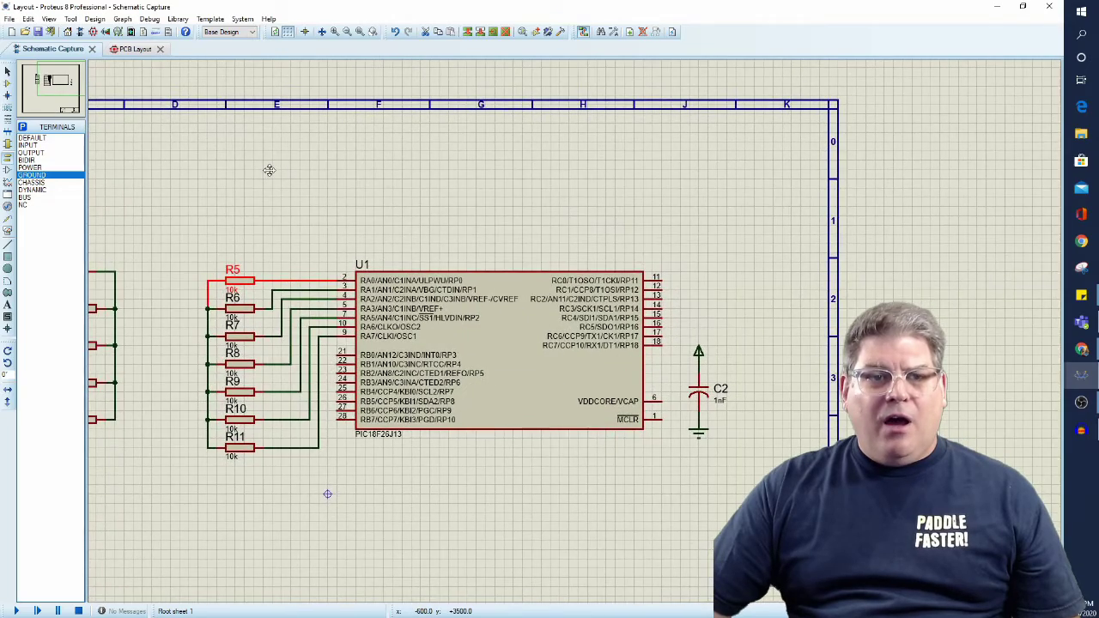
{"action": "left_click", "coordinate": [230, 175]}
{"action": "middle_click", "coordinate": [285, 183]}
{"action": "left_click", "coordinate": [553, 167]}
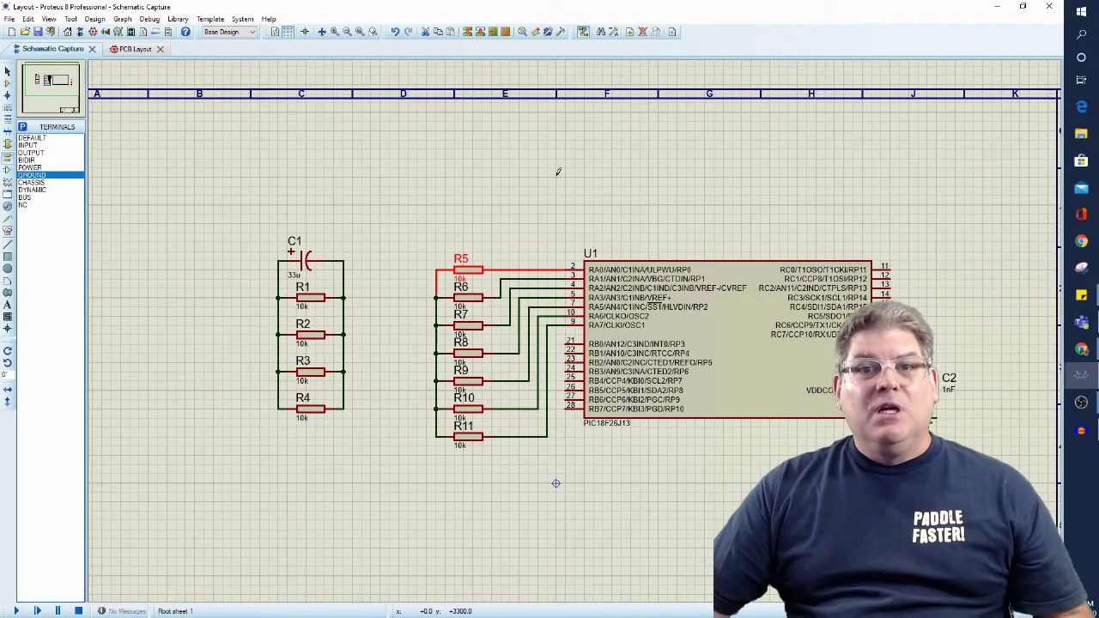
Step: Return to the PCB layout and move R4's reference label onto the middle of its resistor outline
{"action": "left_click", "coordinate": [134, 49]}
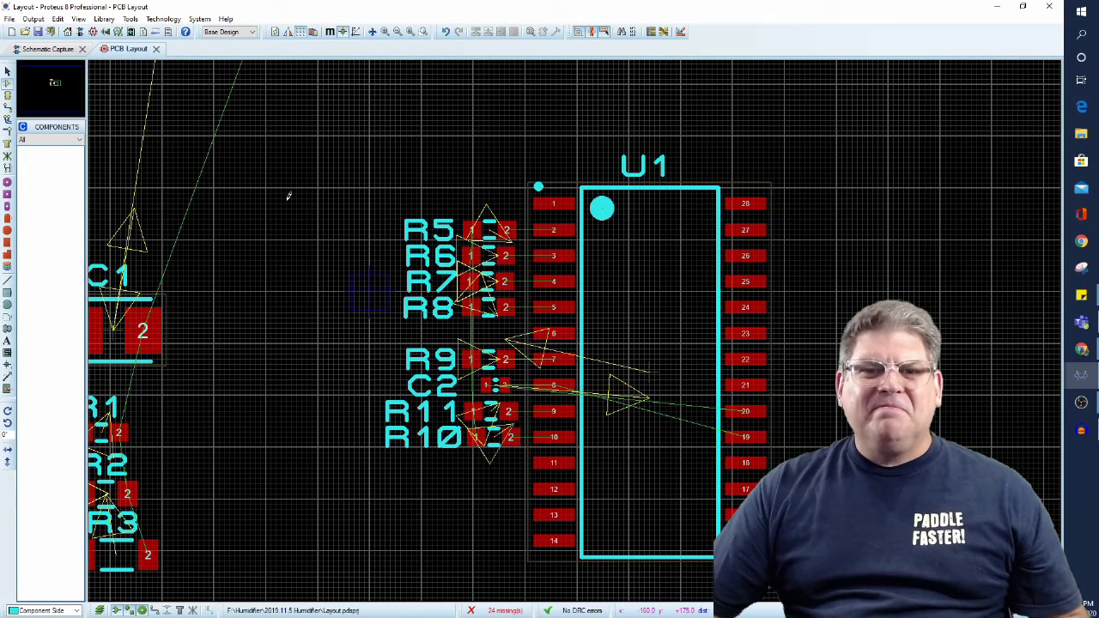
{"action": "scroll", "coordinate": [287, 196], "scroll_direction": "down", "scroll_amount": 1}
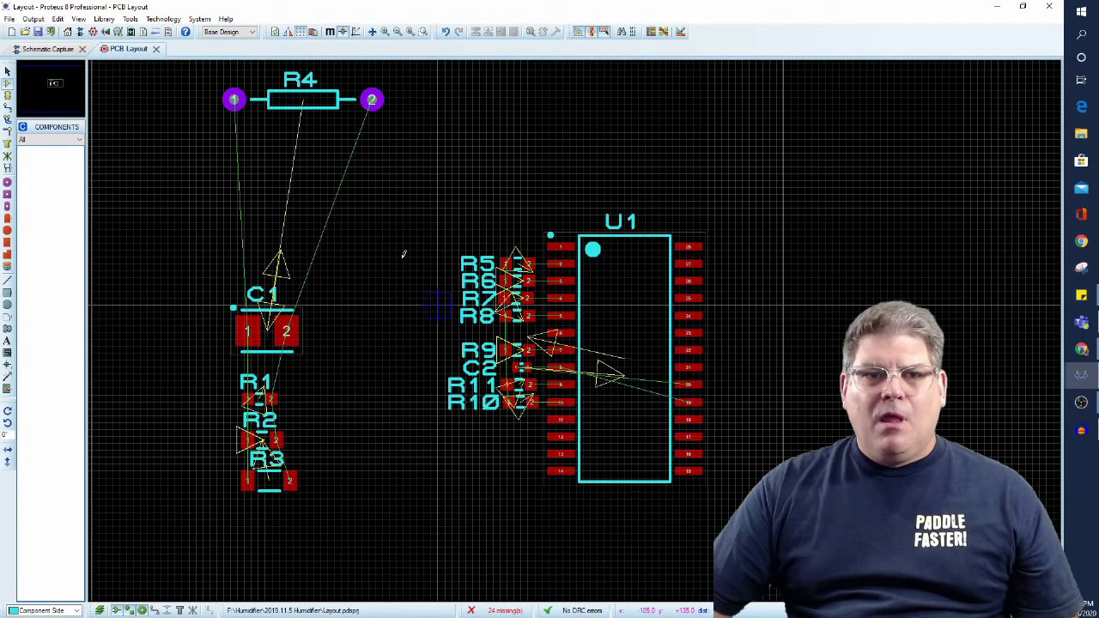
{"action": "middle_click", "coordinate": [326, 137]}
{"action": "left_click", "coordinate": [442, 245]}
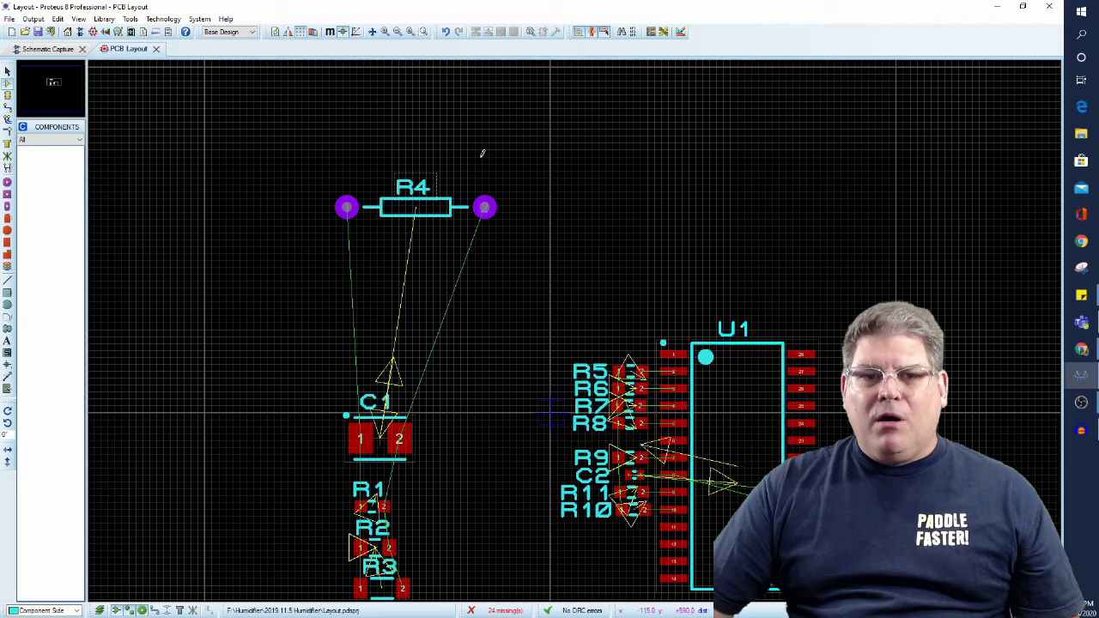
{"action": "left_click", "coordinate": [418, 189]}
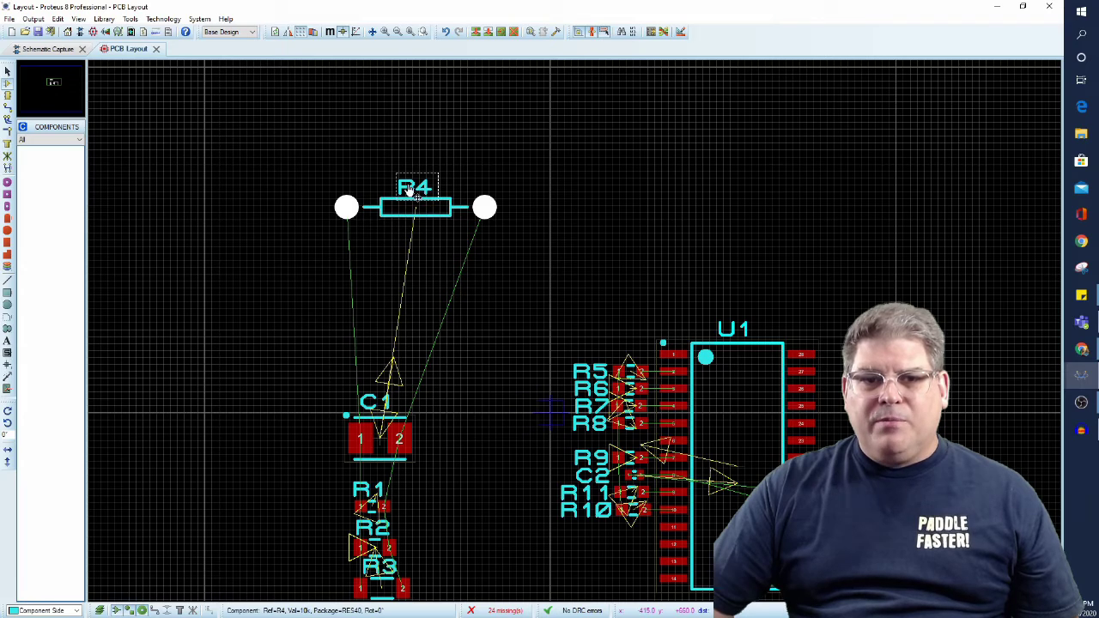
{"action": "scroll", "coordinate": [434, 230], "scroll_direction": "up", "scroll_amount": 1}
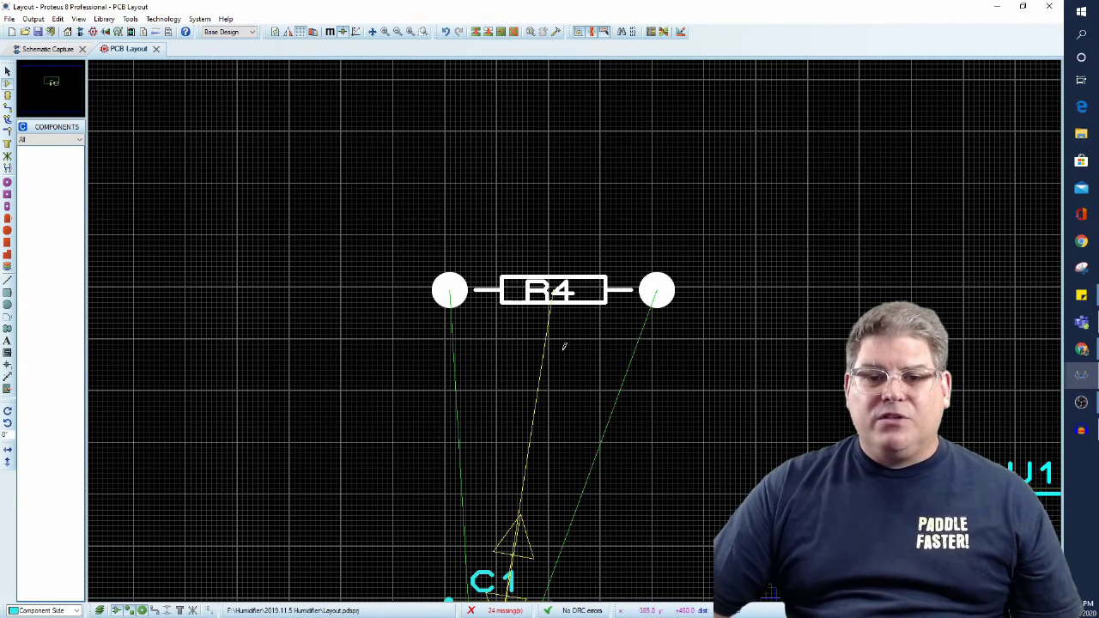
Step: Examine the reference label placement and sizes around C1, R1 to R3, and the small components beside U1
{"action": "scroll", "coordinate": [564, 346], "scroll_direction": "down", "scroll_amount": 1}
{"action": "middle_click", "coordinate": [564, 362]}
{"action": "left_click", "coordinate": [572, 246]}
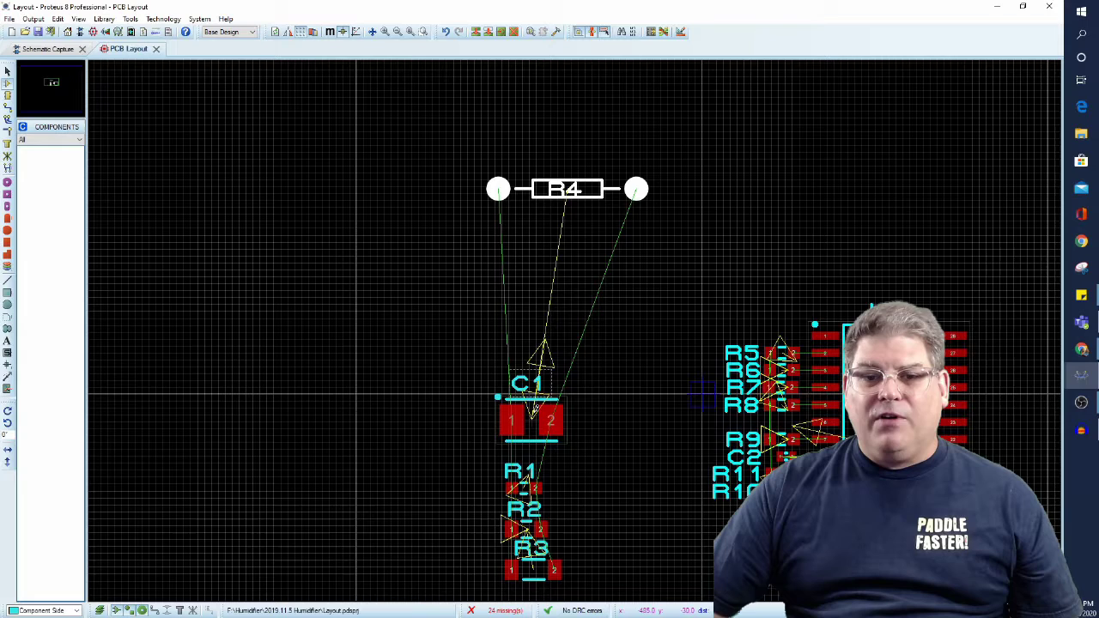
{"action": "scroll", "coordinate": [535, 411], "scroll_direction": "up", "scroll_amount": 1}
{"action": "scroll", "coordinate": [591, 321], "scroll_direction": "up", "scroll_amount": 2}
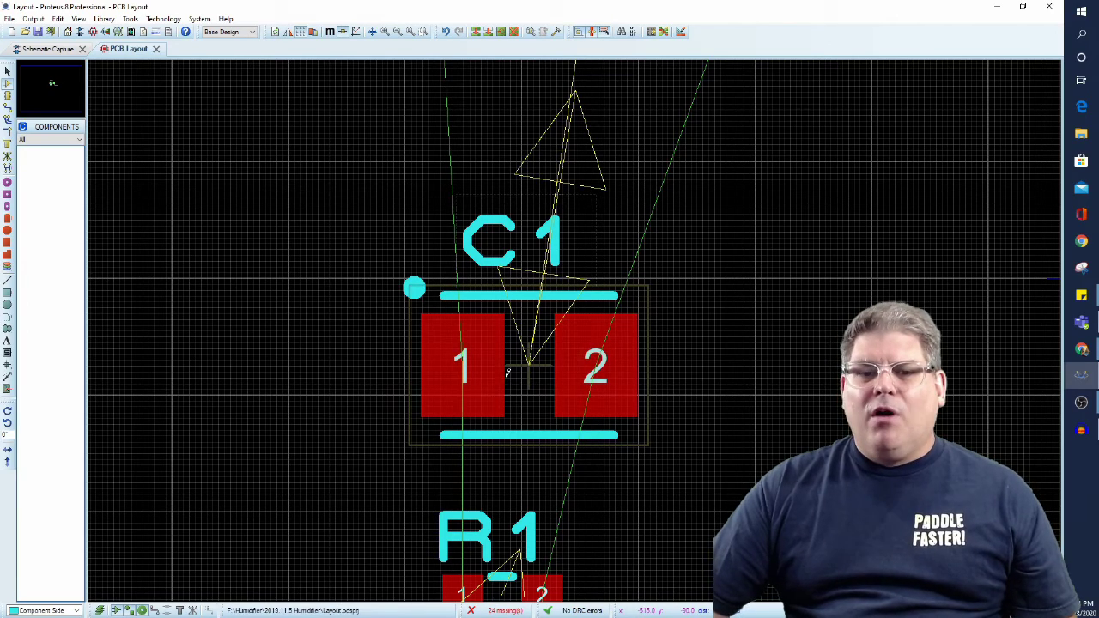
{"action": "scroll", "coordinate": [522, 403], "scroll_direction": "down", "scroll_amount": 3}
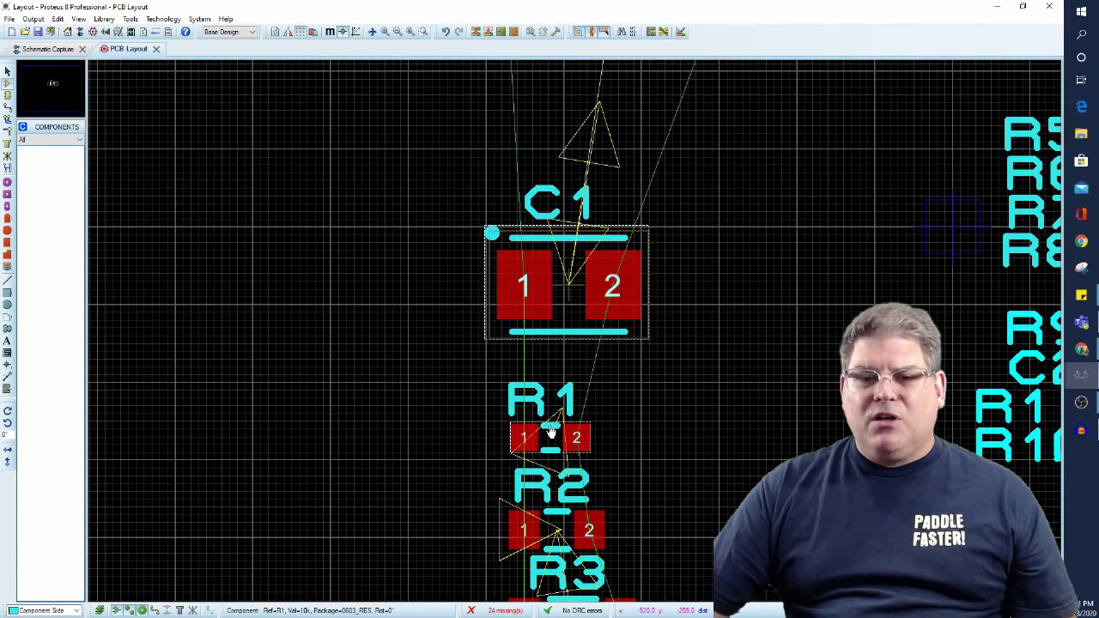
{"action": "middle_click", "coordinate": [642, 439]}
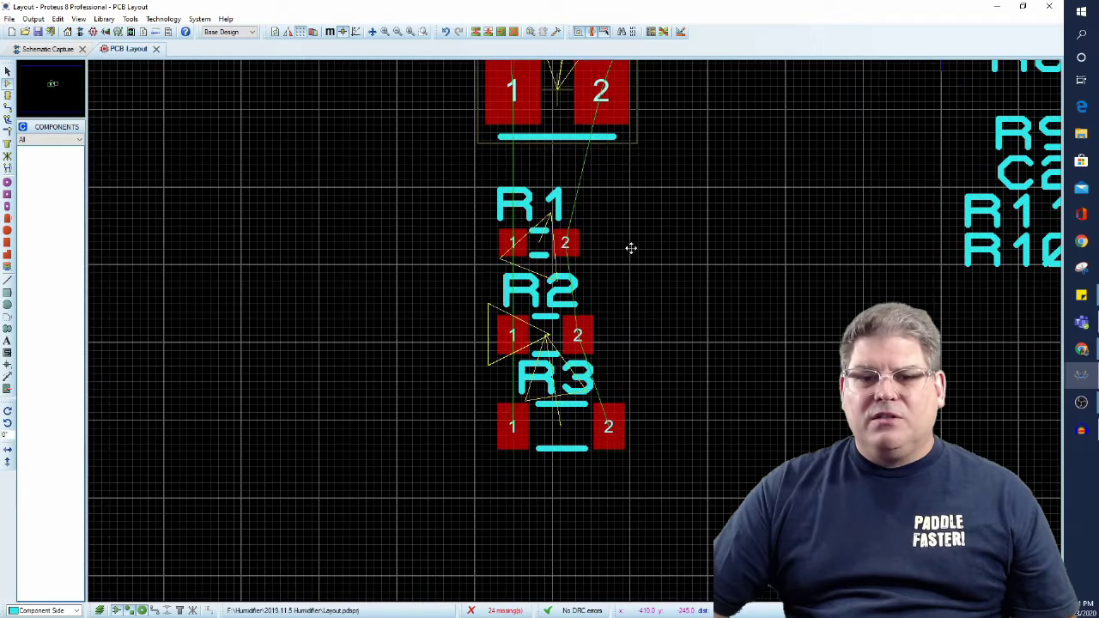
{"action": "left_click", "coordinate": [630, 248]}
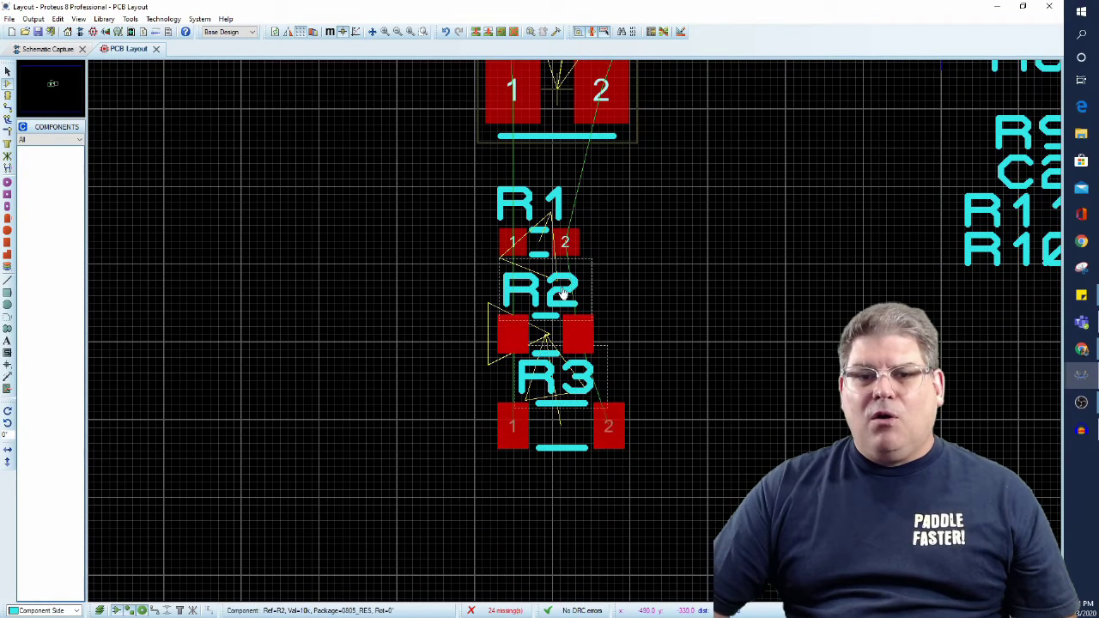
{"action": "middle_click", "coordinate": [592, 218]}
{"action": "left_click", "coordinate": [500, 273]}
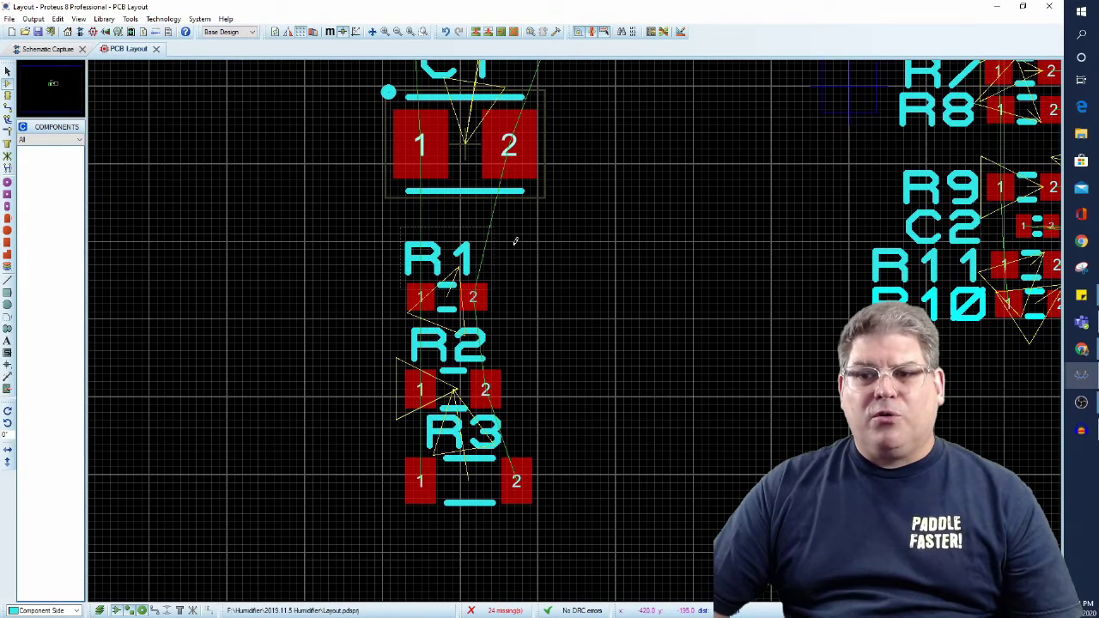
{"action": "scroll", "coordinate": [524, 275], "scroll_direction": "right", "scroll_amount": 4}
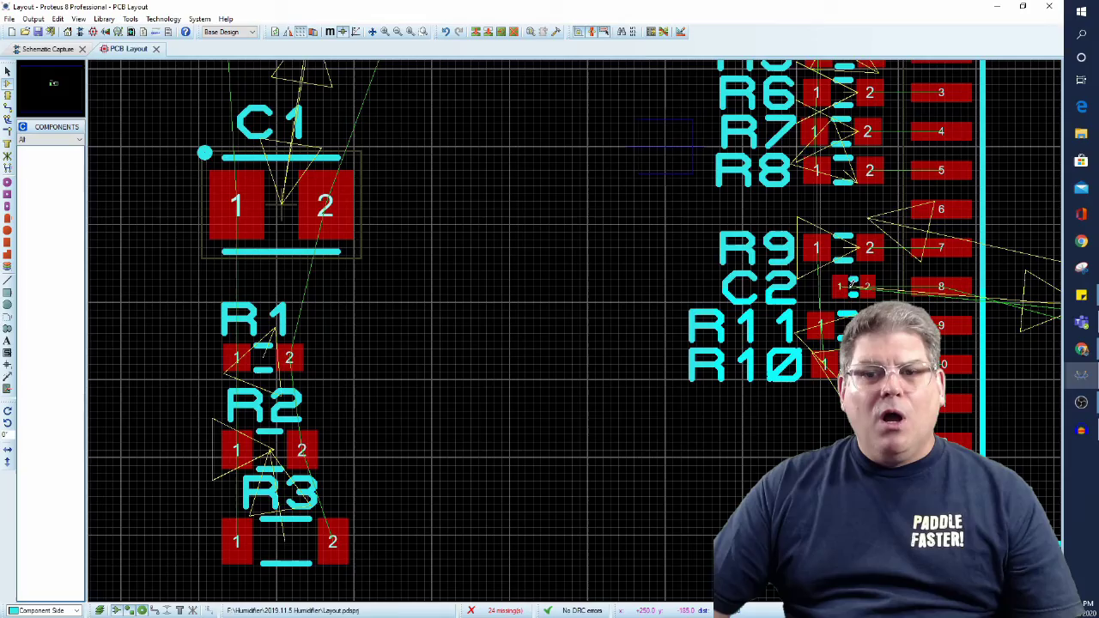
{"action": "middle_click", "coordinate": [576, 298]}
{"action": "left_click", "coordinate": [431, 354]}
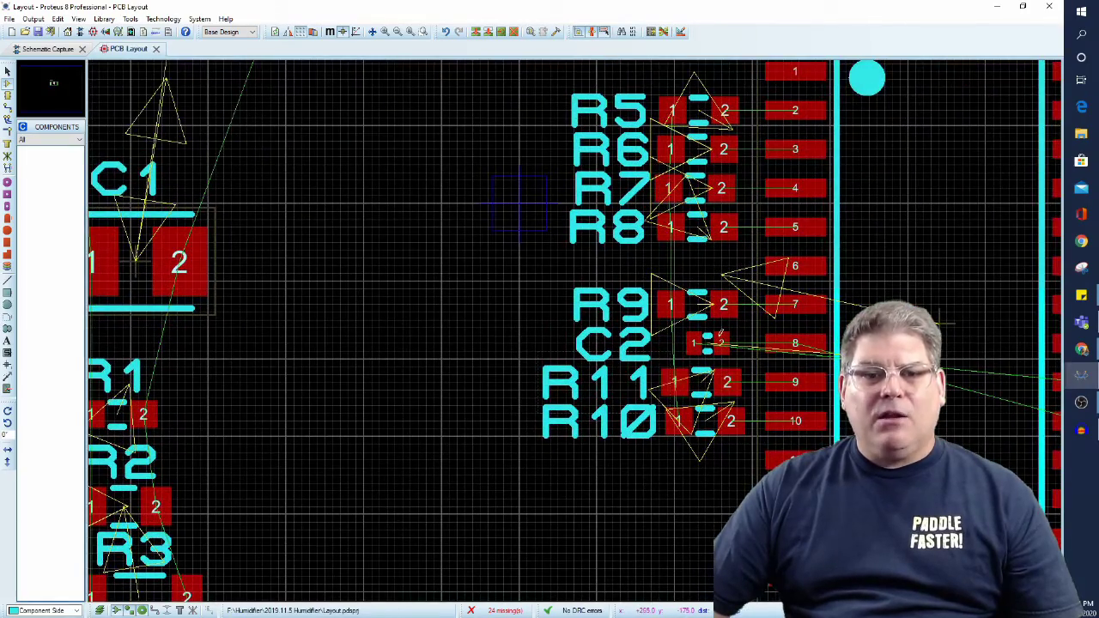
{"action": "scroll", "coordinate": [777, 369], "scroll_direction": "up", "scroll_amount": 2}
{"action": "scroll", "coordinate": [412, 309], "scroll_direction": "down", "scroll_amount": 1}
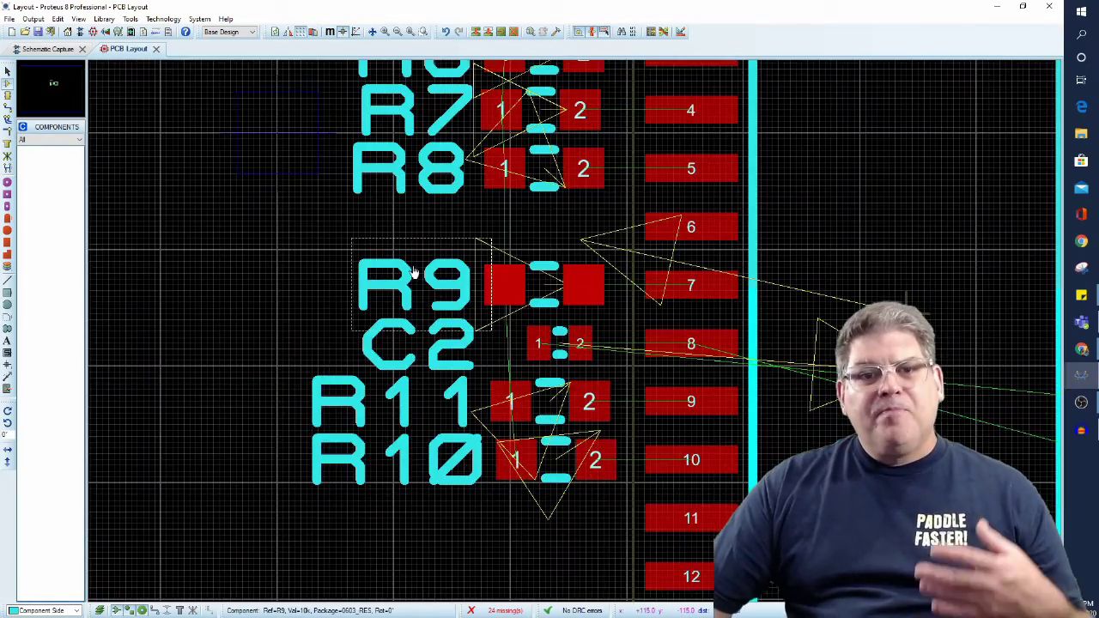
Step: Align the right edges of R5 to R11 and C2 beside U1, using Object Bounds
{"action": "middle_click", "coordinate": [411, 285]}
{"action": "left_click", "coordinate": [422, 424]}
{"action": "scroll", "coordinate": [521, 344], "scroll_direction": "down", "scroll_amount": 1}
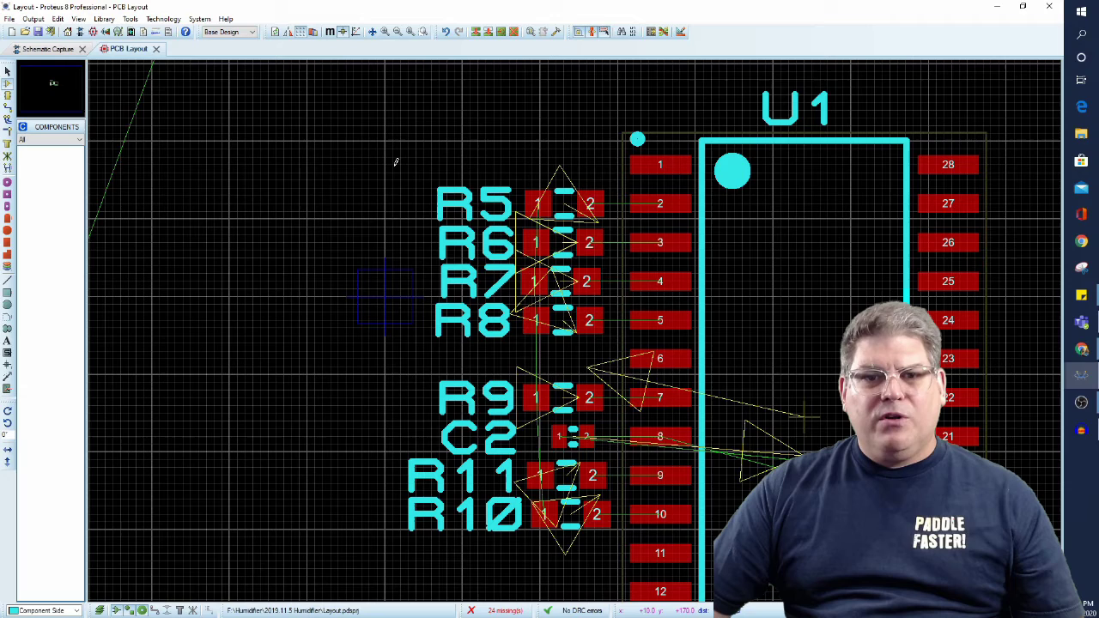
{"action": "left_click_drag", "start_coordinate": [386, 153], "coordinate": [613, 573]}
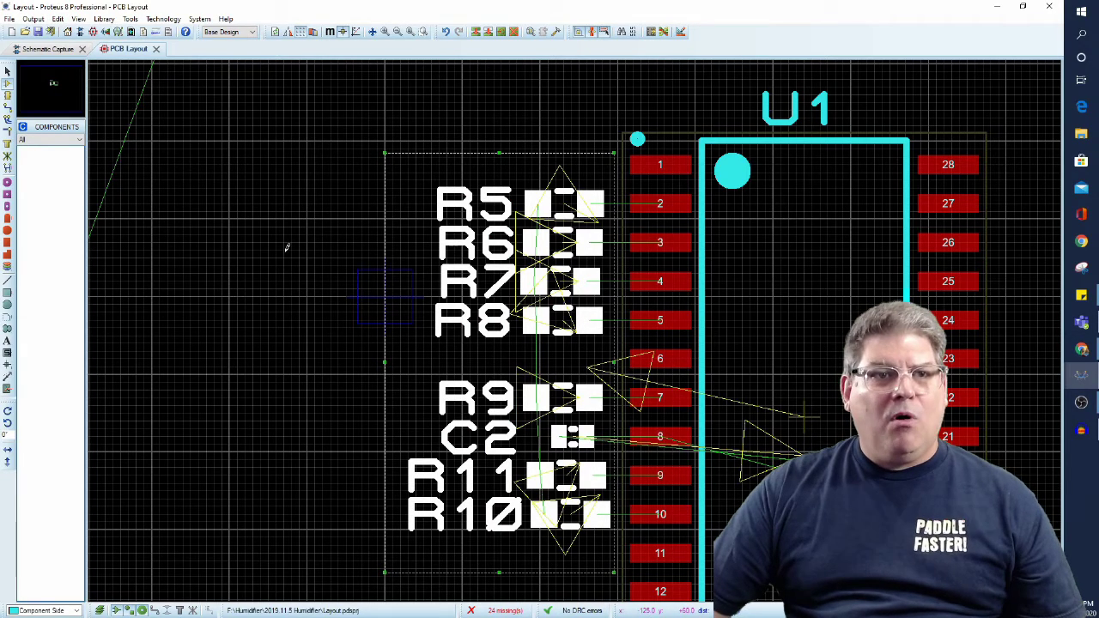
{"action": "left_click", "coordinate": [129, 18]}
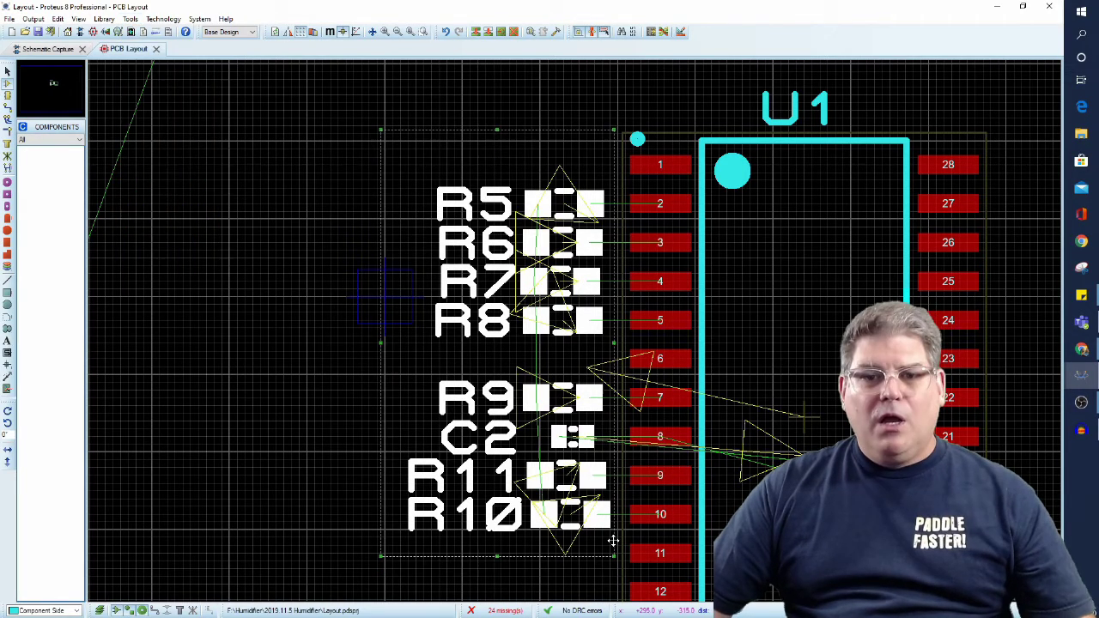
{"action": "key", "text": "ctrl+a"}
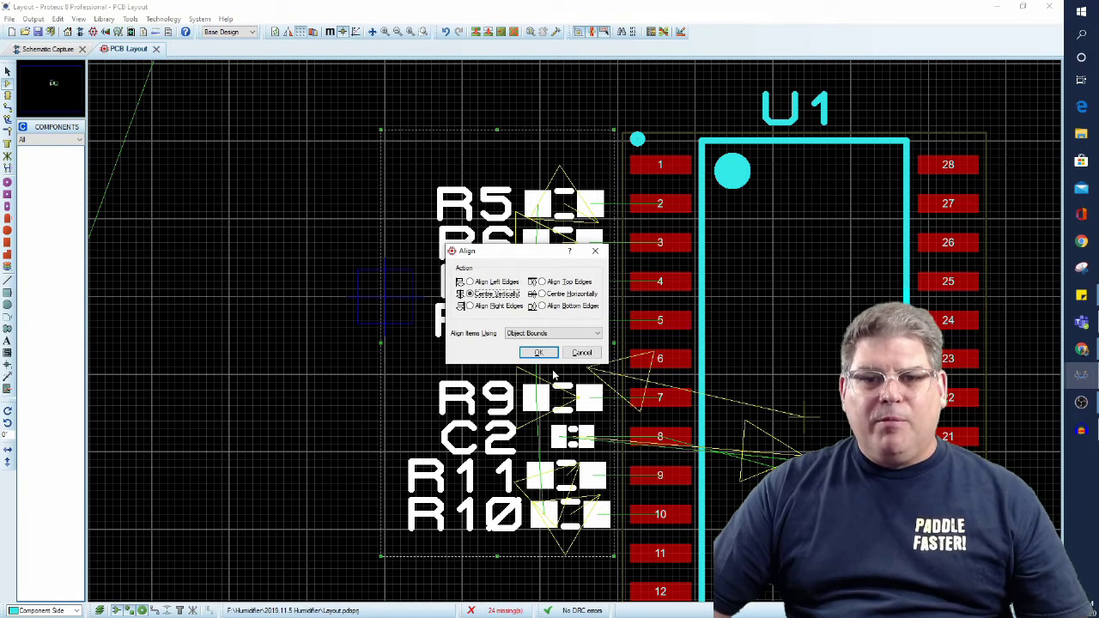
{"action": "left_click", "coordinate": [470, 294]}
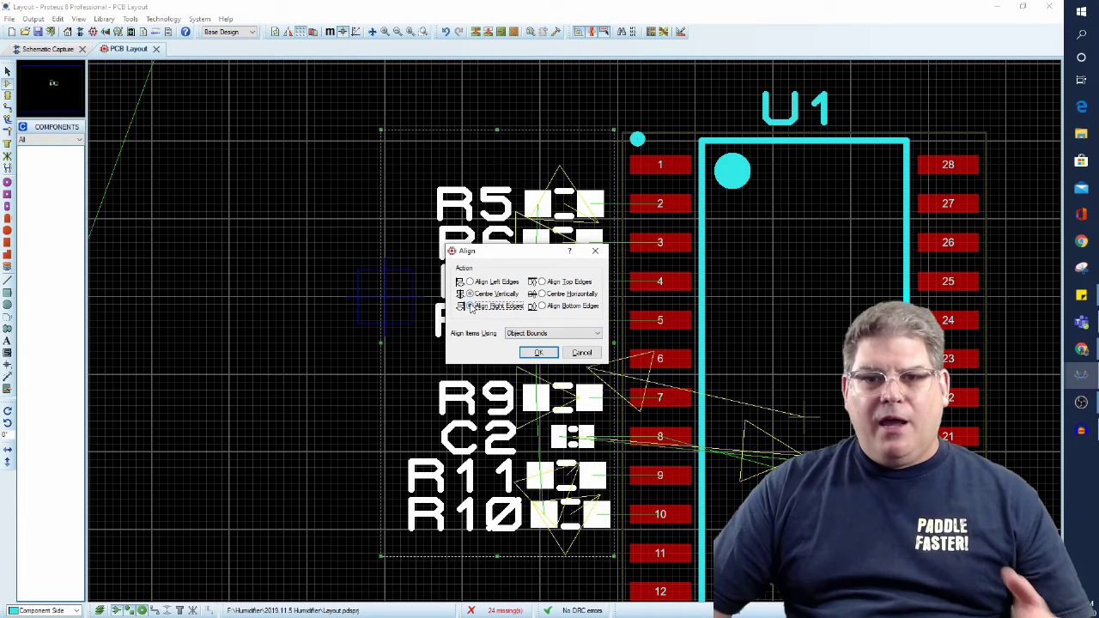
{"action": "left_click", "coordinate": [539, 353]}
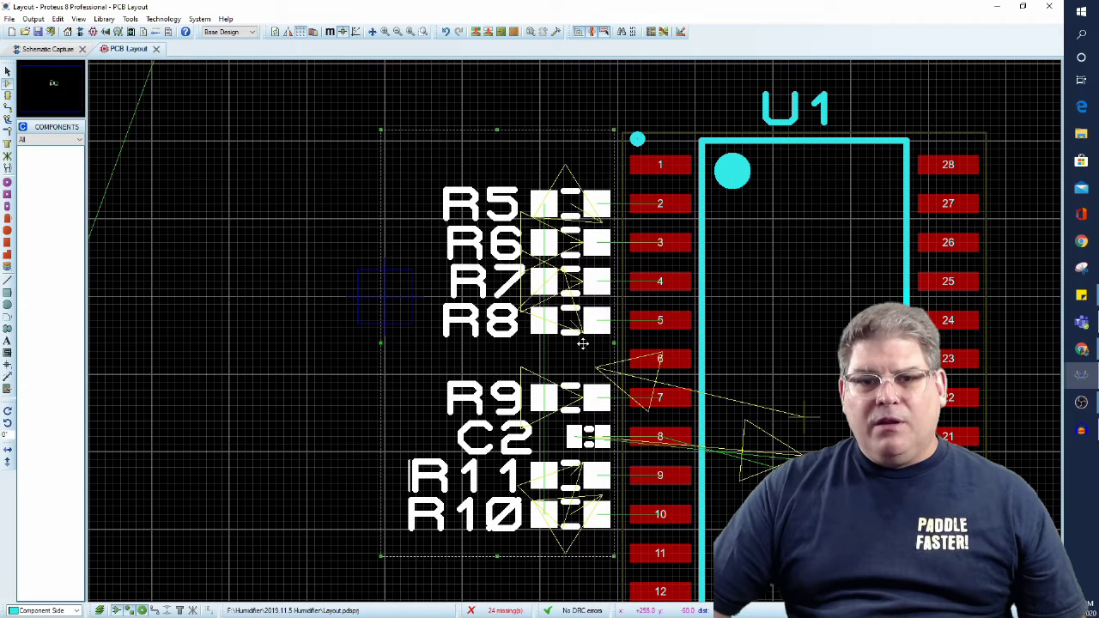
{"action": "left_click", "coordinate": [312, 279]}
Step: Route a DEFAULT-style top copper trace from U1 pin 2 to pad 2 of R5
{"action": "scroll", "coordinate": [637, 233], "scroll_direction": "up", "scroll_amount": 1}
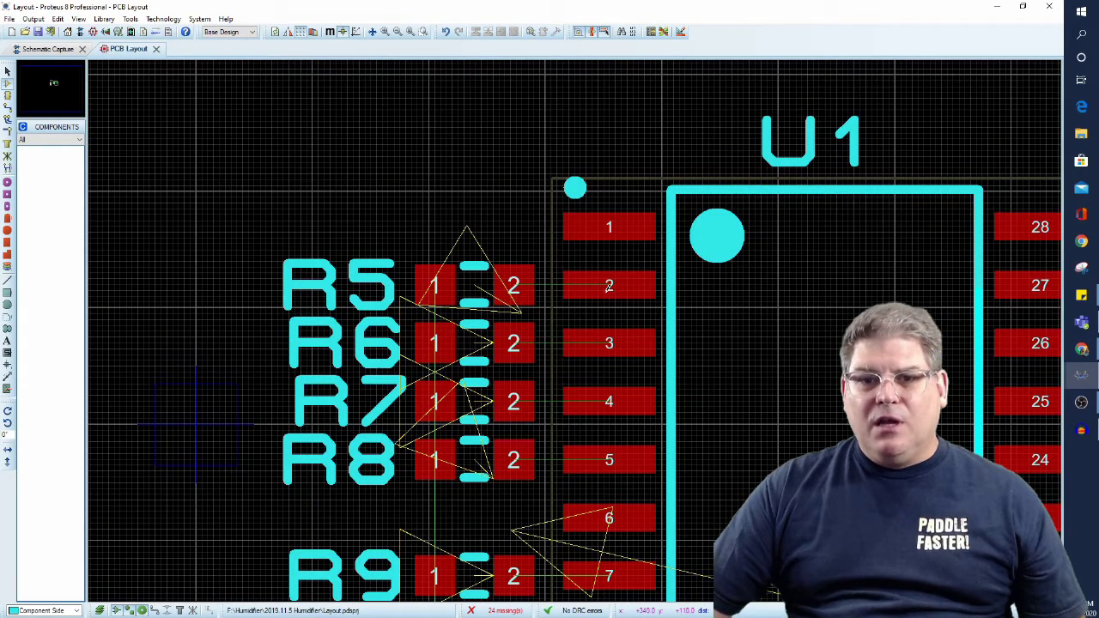
{"action": "left_click", "coordinate": [7, 106]}
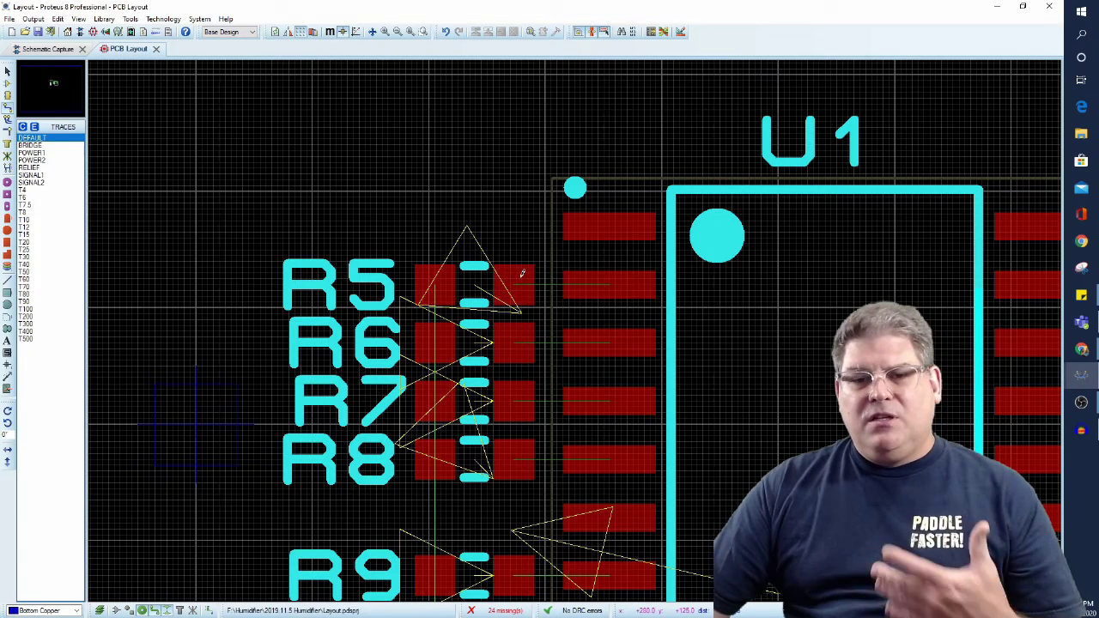
{"action": "left_click", "coordinate": [589, 291]}
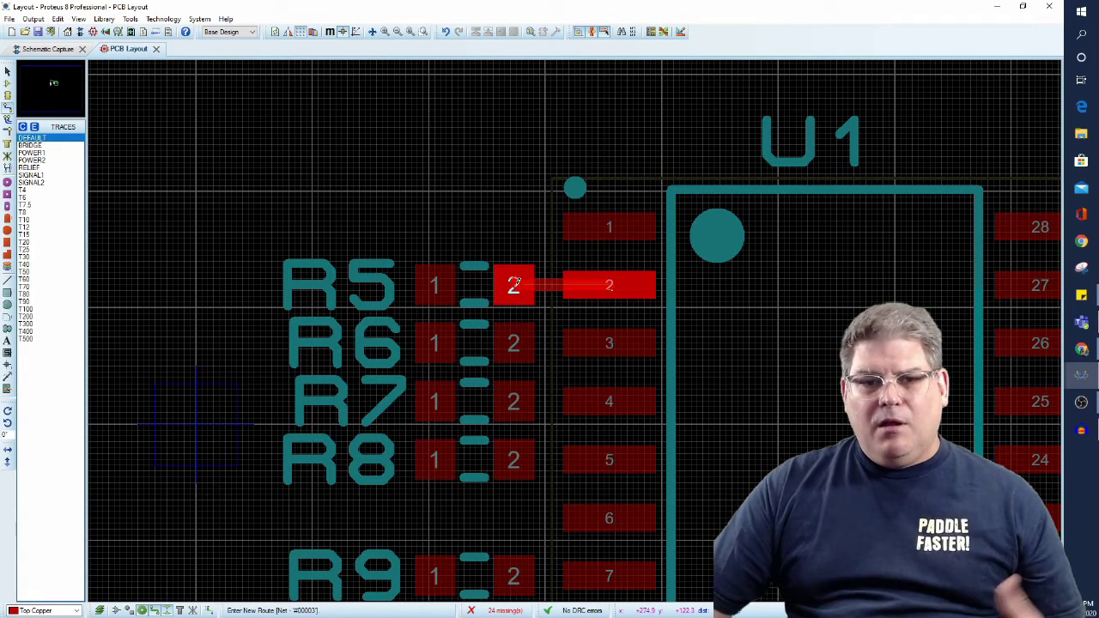
{"action": "left_click", "coordinate": [514, 285]}
{"action": "scroll", "coordinate": [528, 349], "scroll_direction": "down", "scroll_amount": 1}
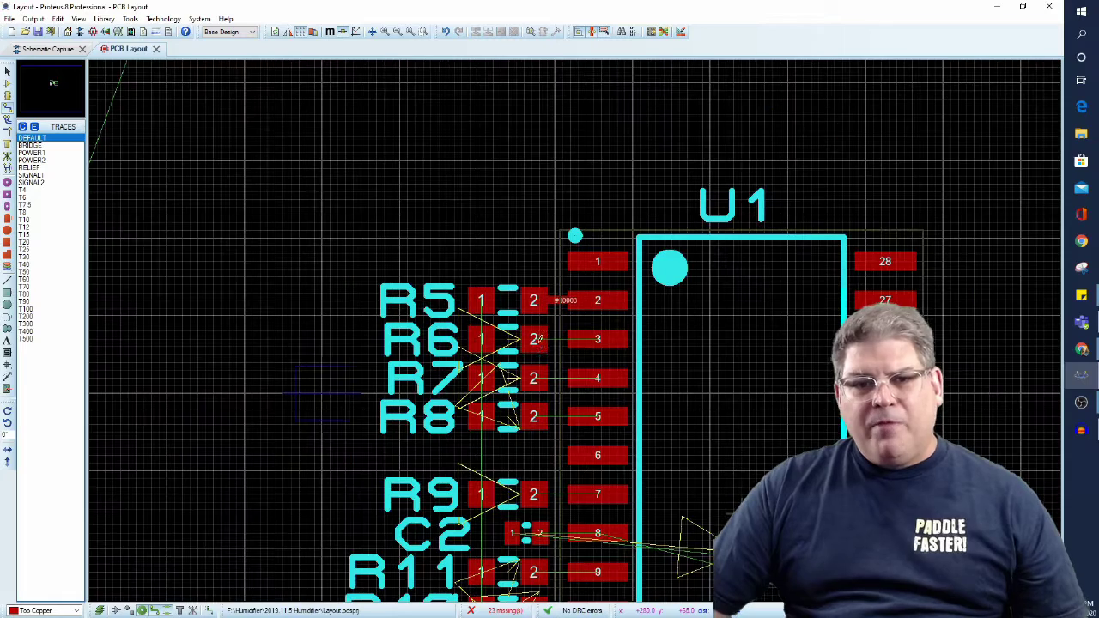
{"action": "middle_click", "coordinate": [515, 292]}
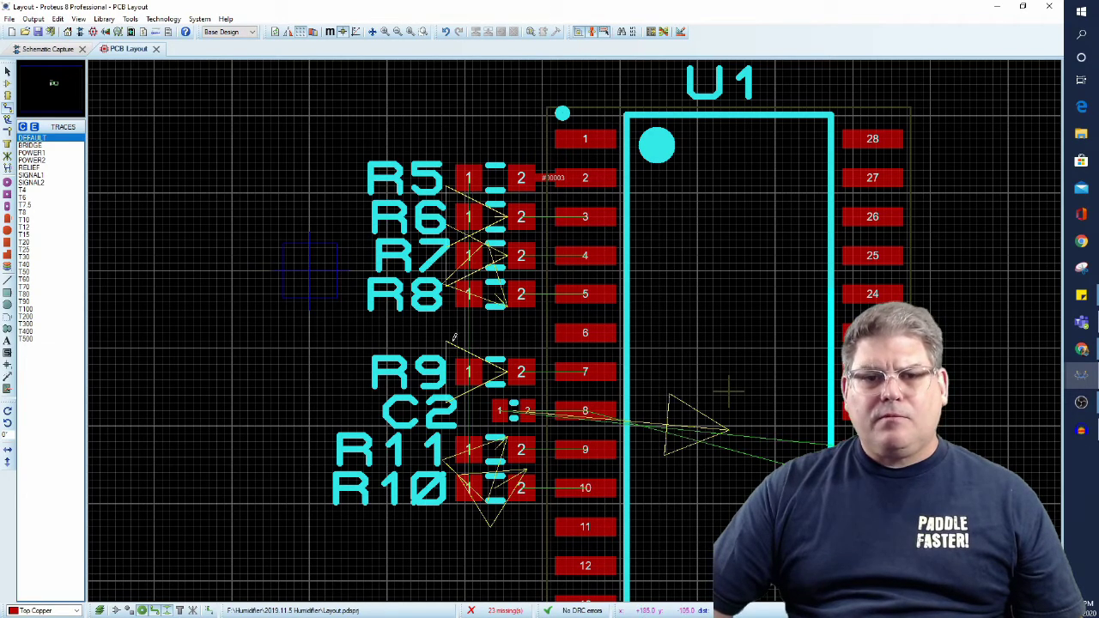
Step: Inspect the text properties of R5's reference label, including its height and width, without changing them
{"action": "left_click", "coordinate": [8, 72]}
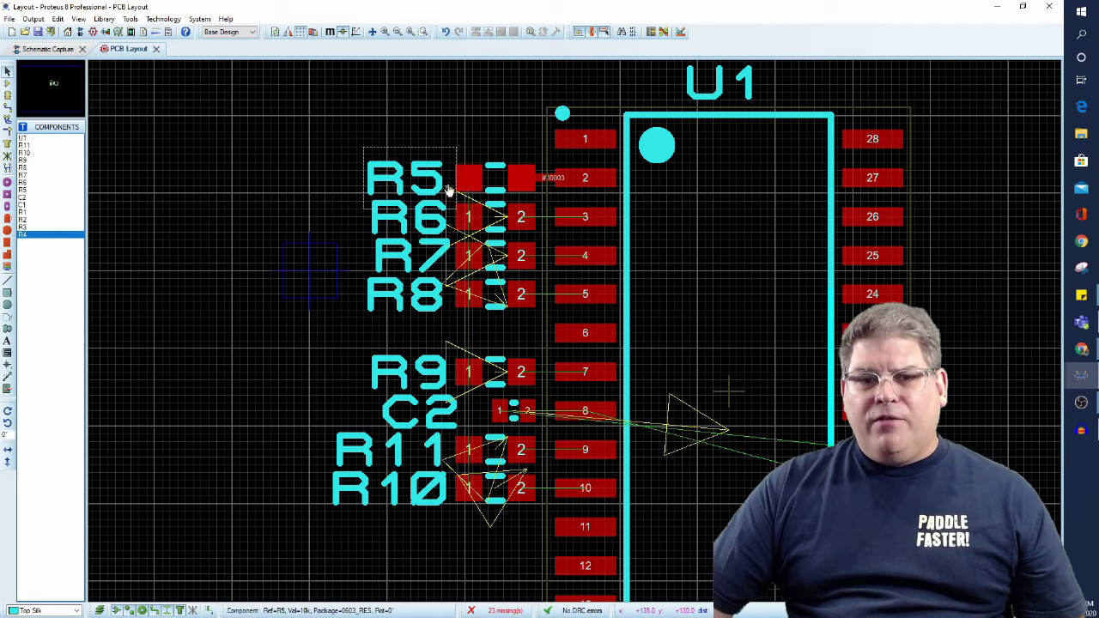
{"action": "double_click", "coordinate": [386, 183]}
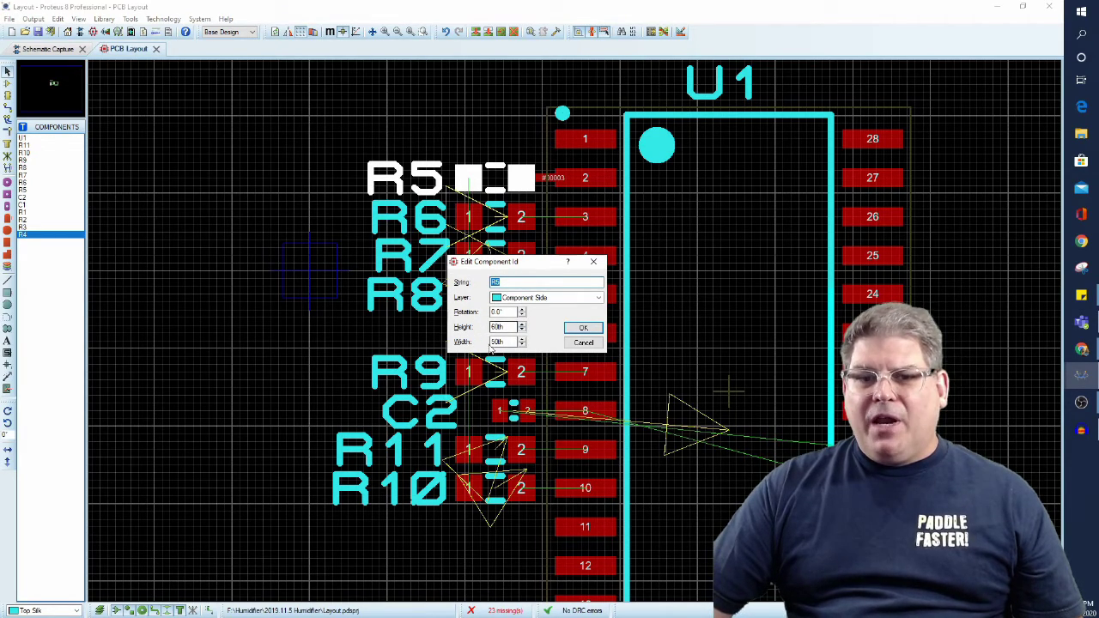
{"action": "left_click", "coordinate": [590, 345]}
{"action": "scroll", "coordinate": [558, 318], "scroll_direction": "down", "scroll_amount": 1}
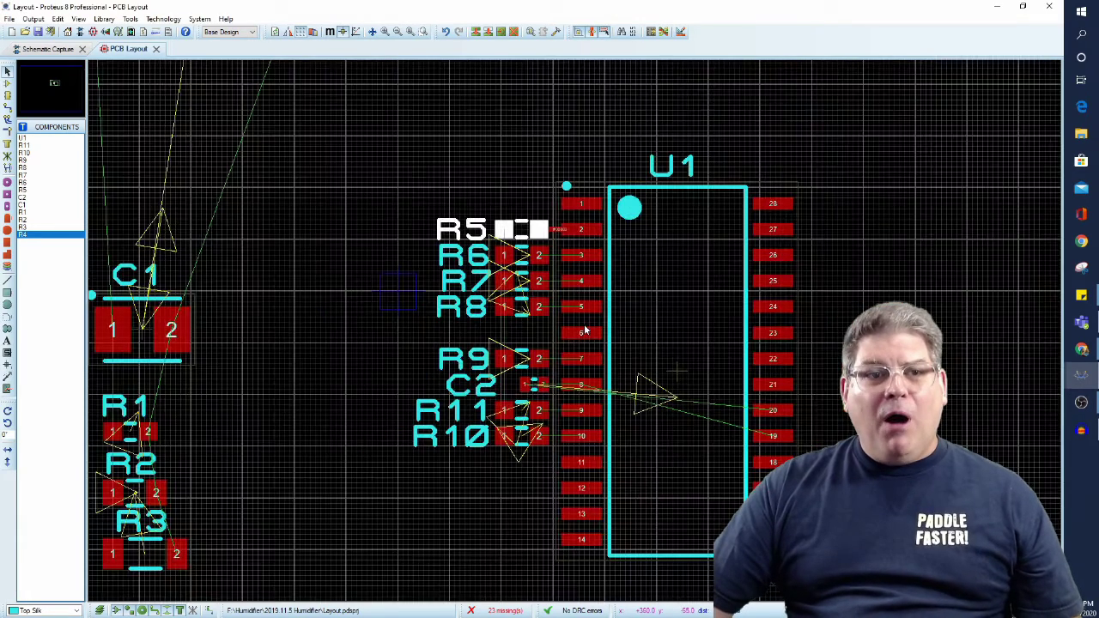
{"action": "left_click", "coordinate": [410, 219]}
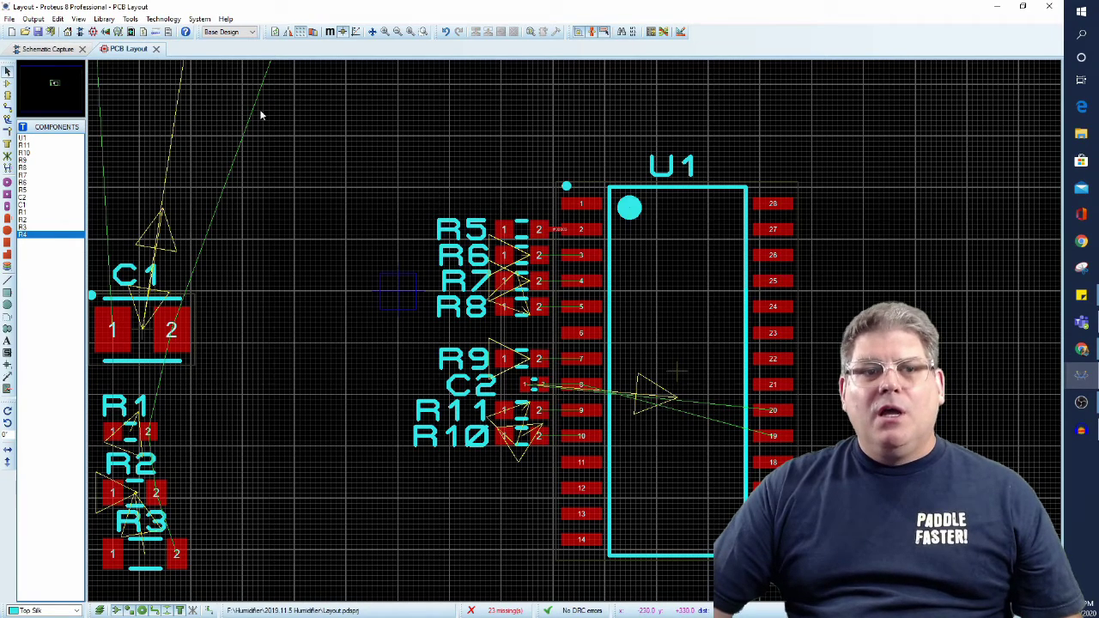
Step: In the default text style, set the part reference labels to 30th height and 25th width
{"action": "left_click", "coordinate": [172, 21]}
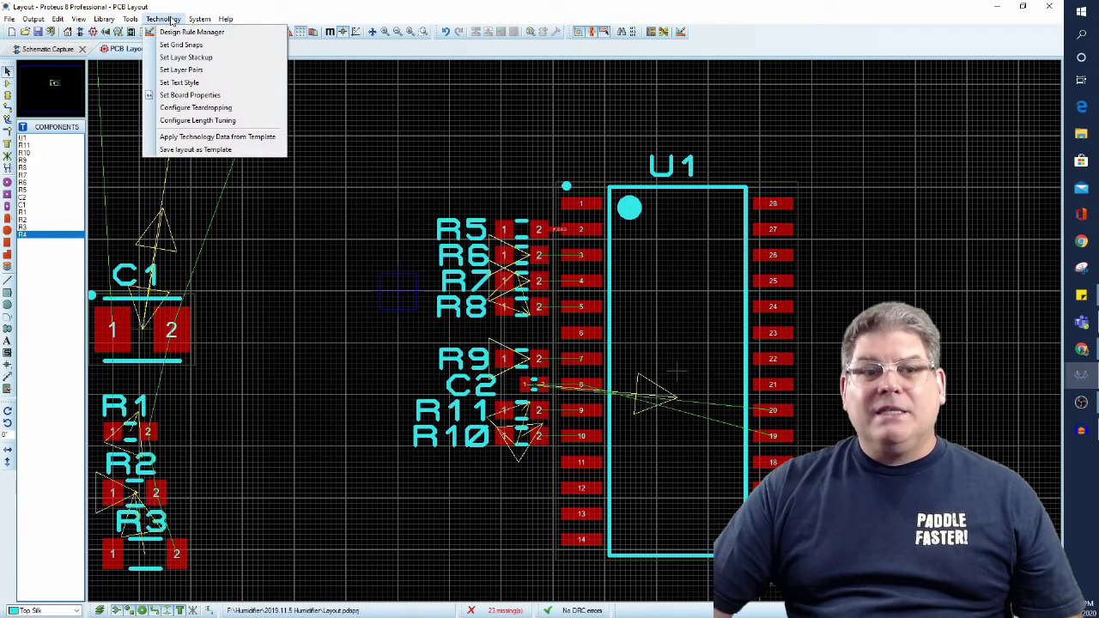
{"action": "left_click", "coordinate": [194, 84]}
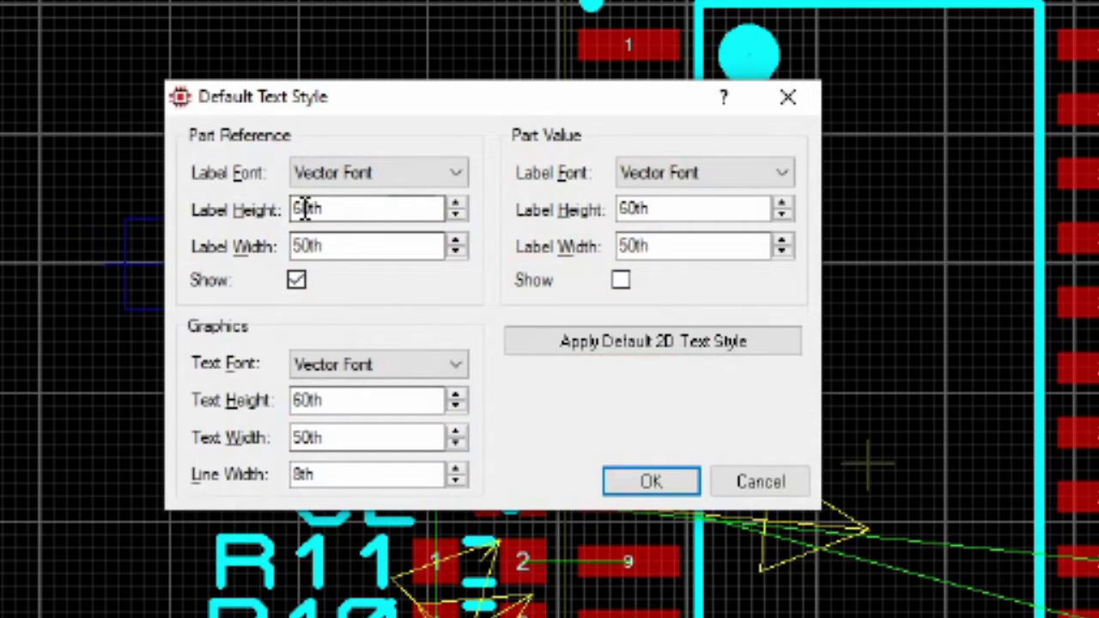
{"action": "left_click_drag", "start_coordinate": [304, 209], "coordinate": [290, 209]}
{"action": "type", "text": "3"}
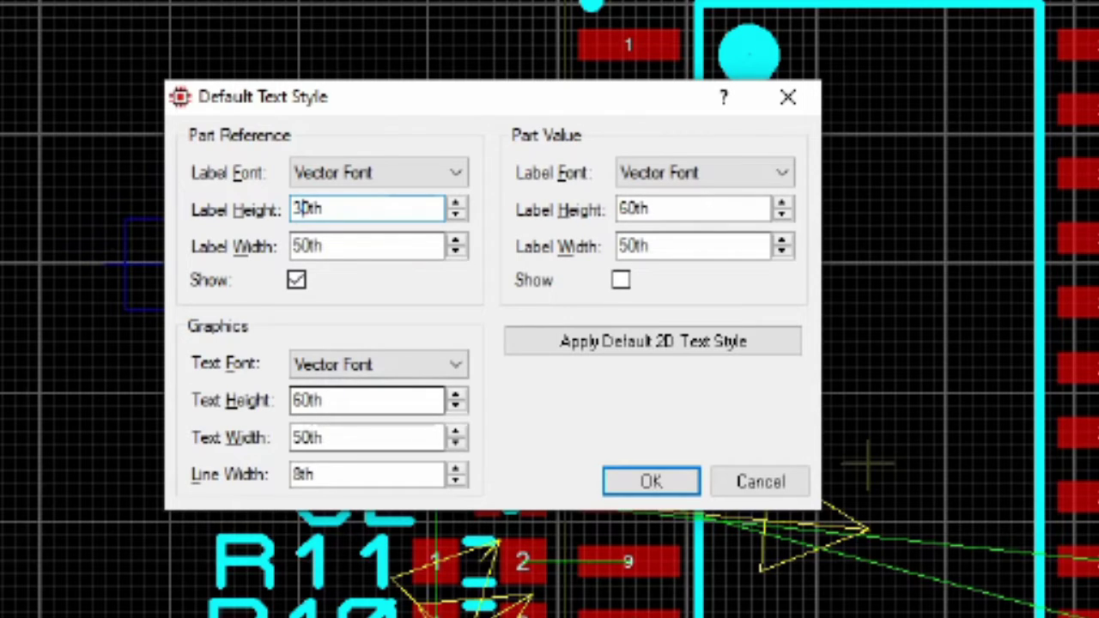
{"action": "left_click", "coordinate": [295, 279]}
{"action": "left_click_drag", "start_coordinate": [312, 246], "coordinate": [294, 246]}
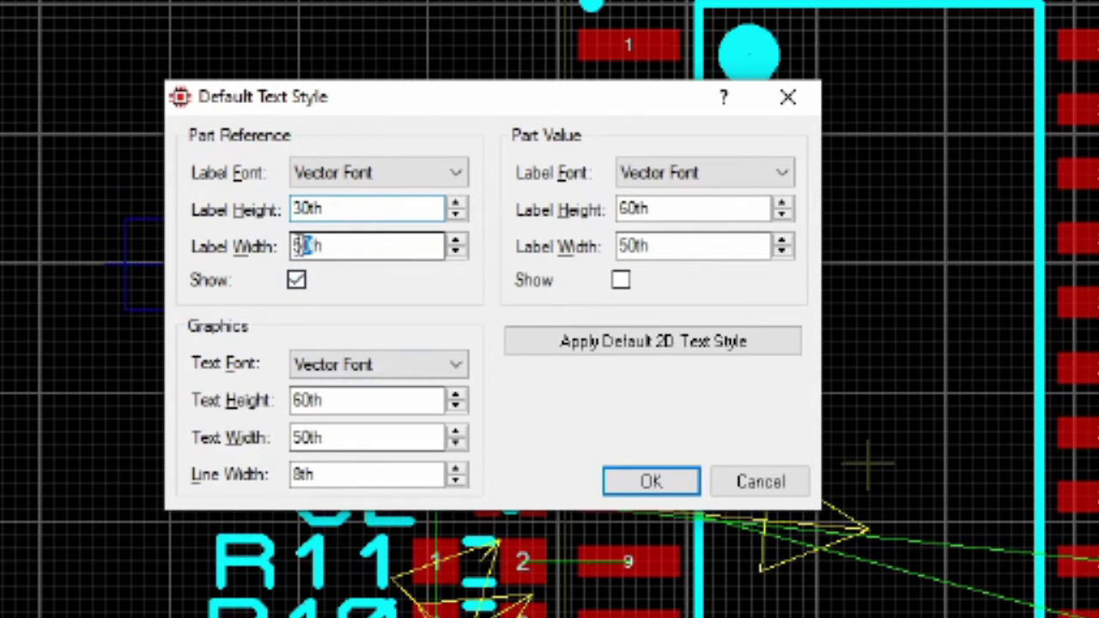
{"action": "type", "text": "25"}
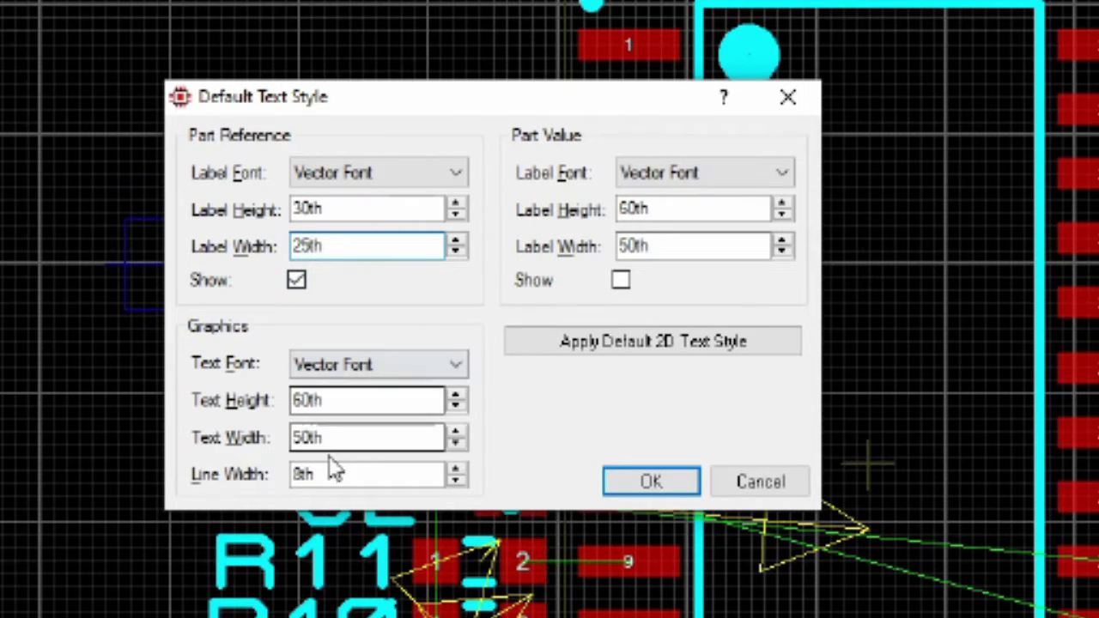
Step: Set the default graphics text to 30th height, 25th width and 5th line width
{"action": "left_click_drag", "start_coordinate": [313, 400], "coordinate": [269, 384]}
{"action": "type", "text": "0"}
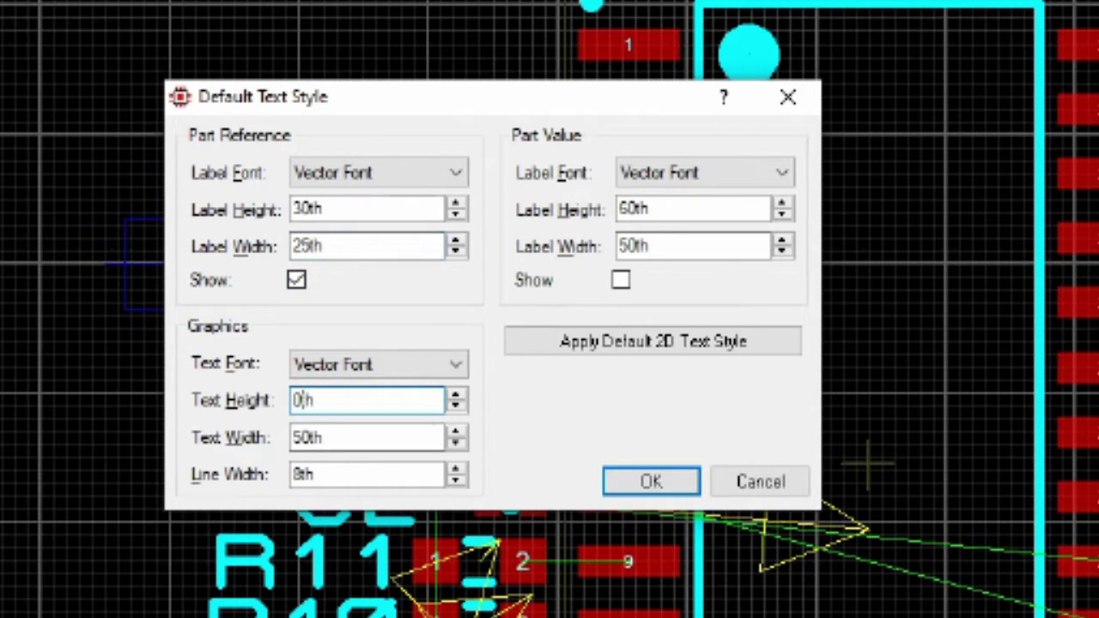
{"action": "type", "text": "30"}
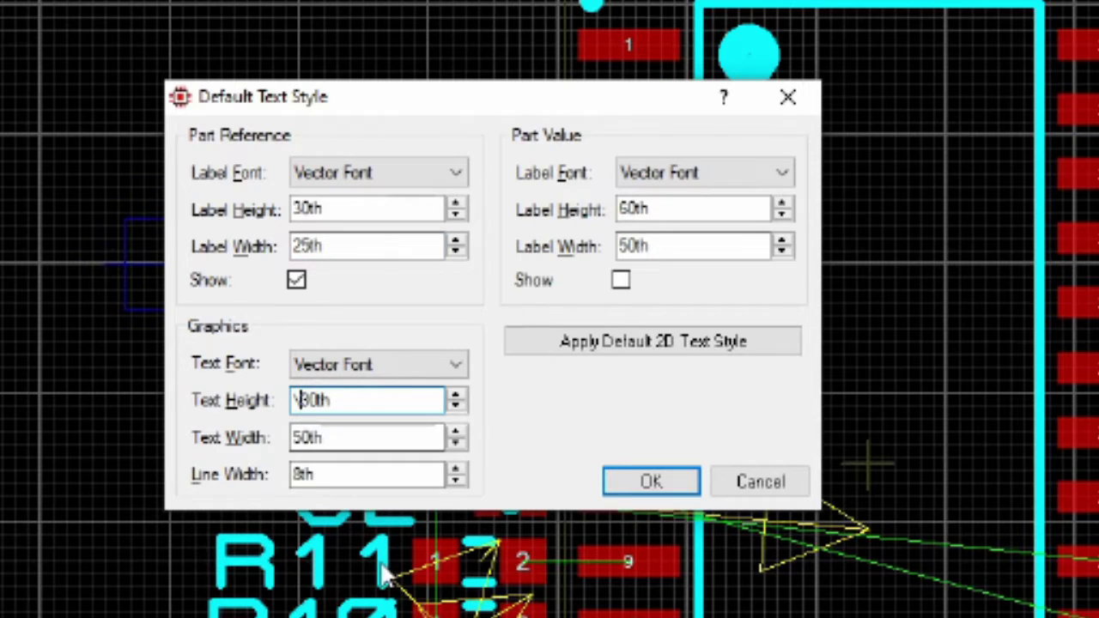
{"action": "left_click_drag", "start_coordinate": [306, 438], "coordinate": [273, 474]}
{"action": "left_click", "coordinate": [312, 432]}
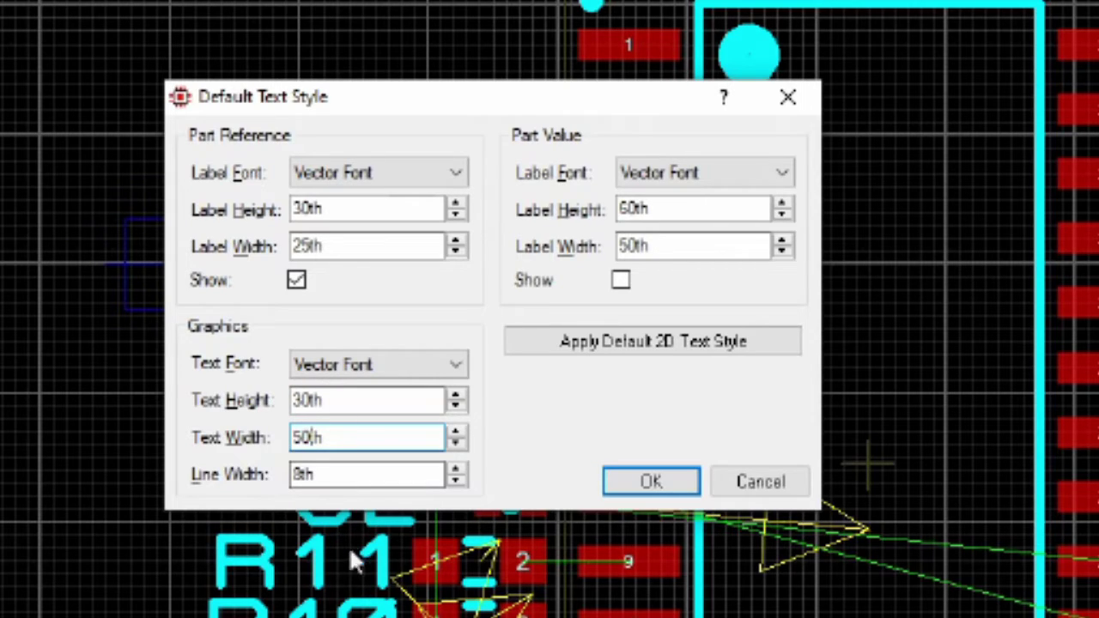
{"action": "key", "text": "BackSpace"}
{"action": "key", "text": "BackSpace"}
{"action": "type", "text": "2"}
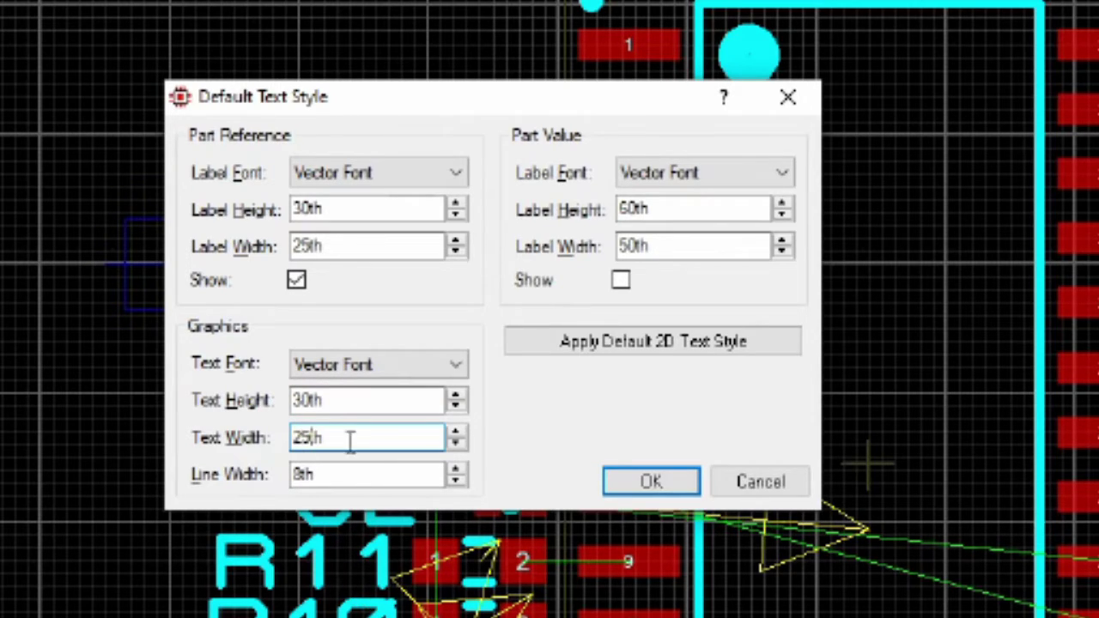
{"action": "left_click_drag", "start_coordinate": [302, 478], "coordinate": [289, 476]}
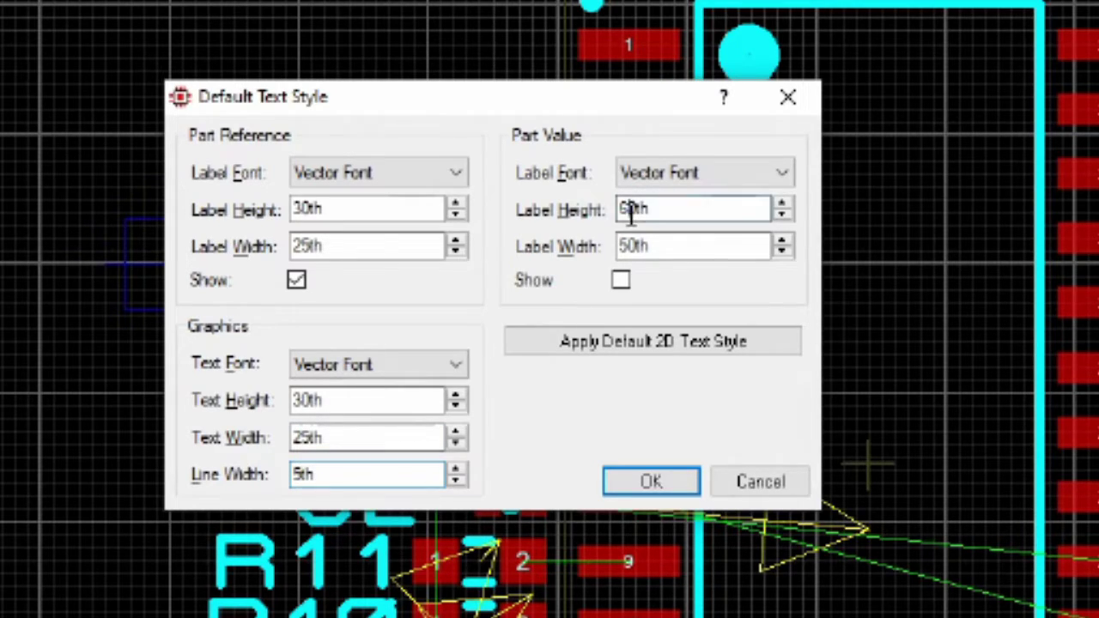
Step: Set the part value labels to 30th height and 25th width, enable showing them, and apply the default text style
{"action": "left_click_drag", "start_coordinate": [631, 210], "coordinate": [620, 210]}
{"action": "type", "text": "3"}
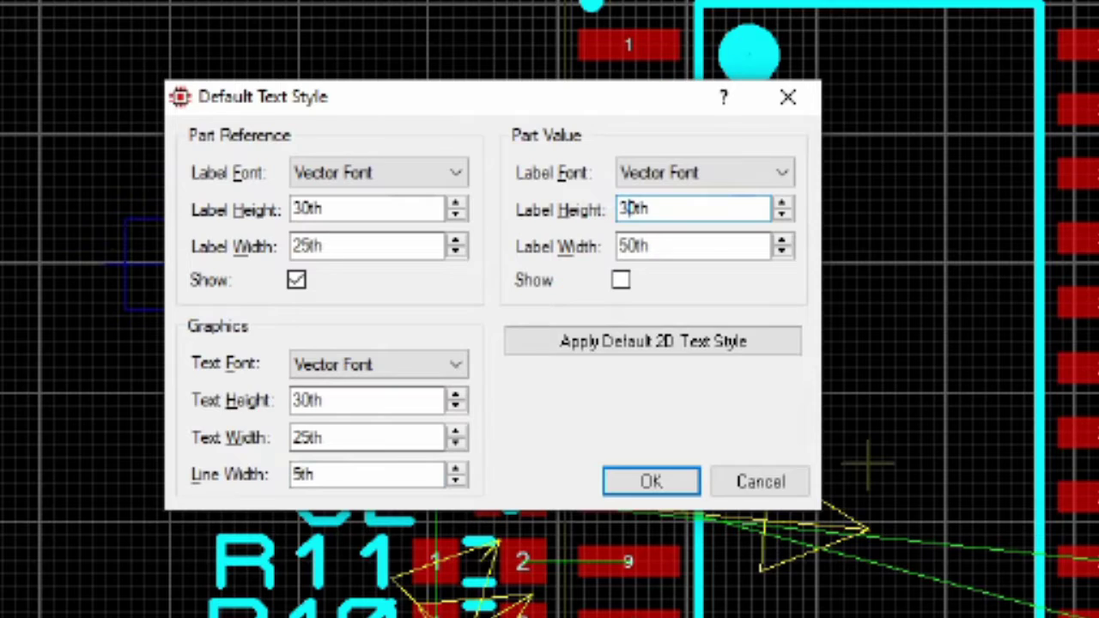
{"action": "left_click", "coordinate": [631, 246]}
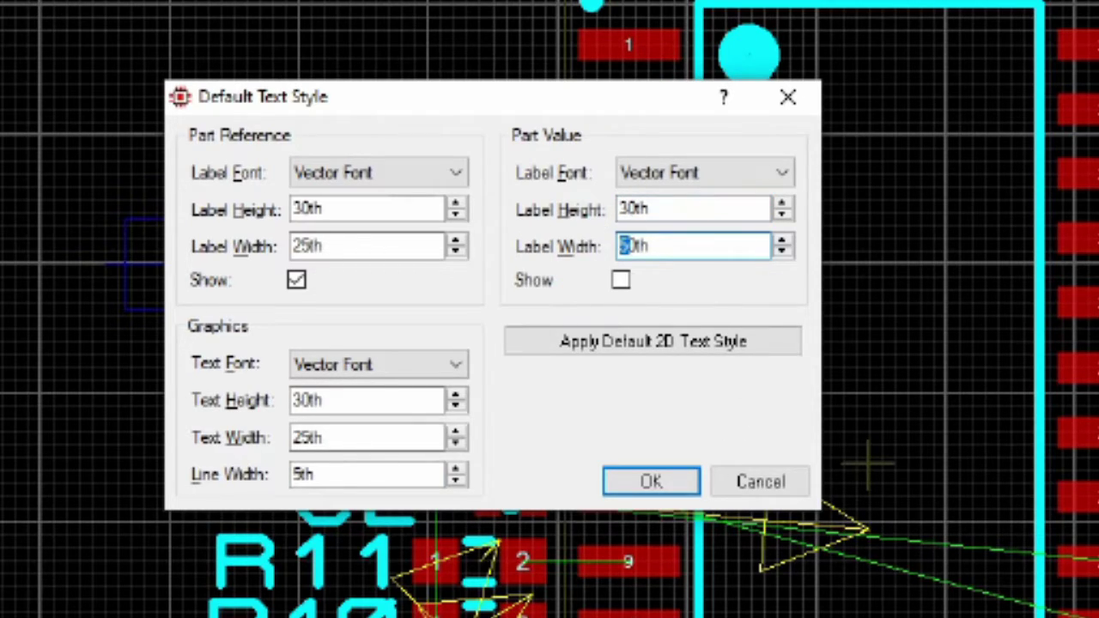
{"action": "type", "text": "25"}
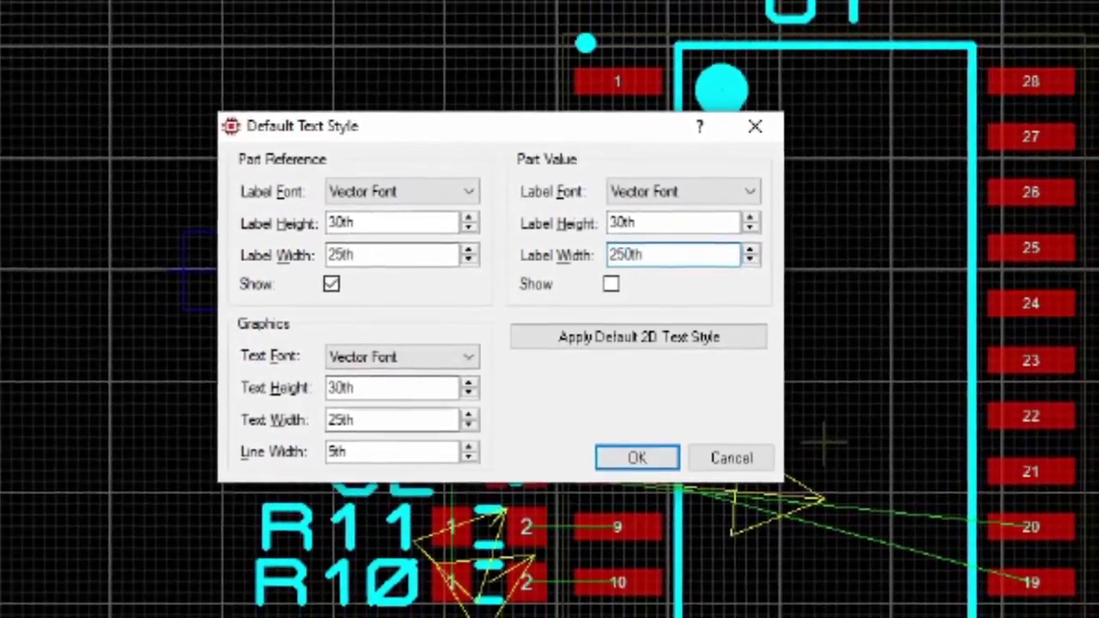
{"action": "key", "text": "Delete"}
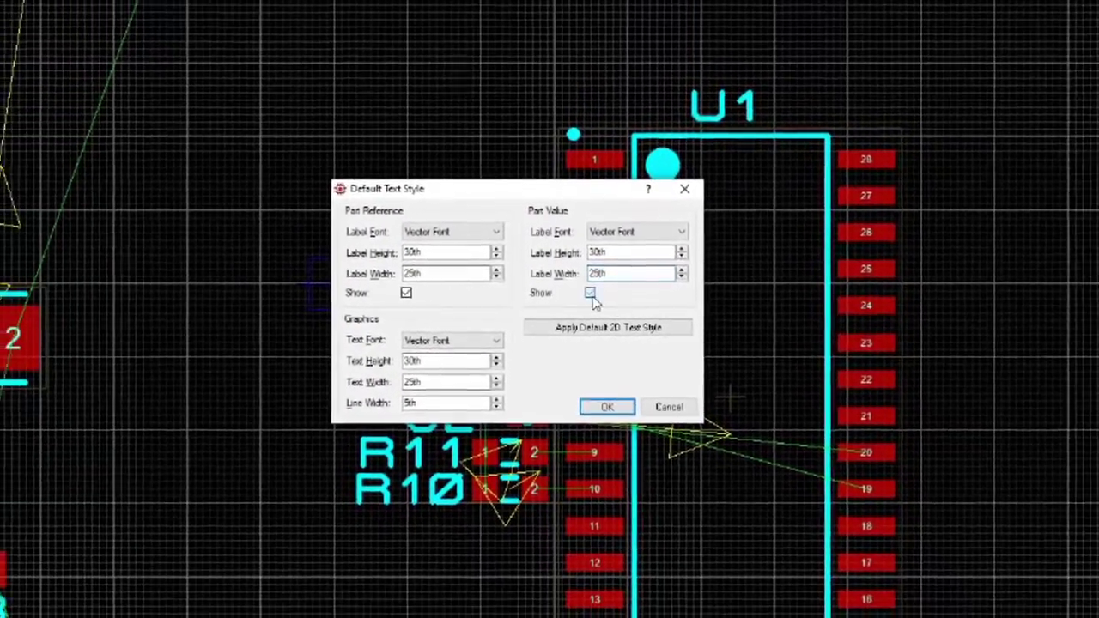
{"action": "left_click", "coordinate": [590, 294]}
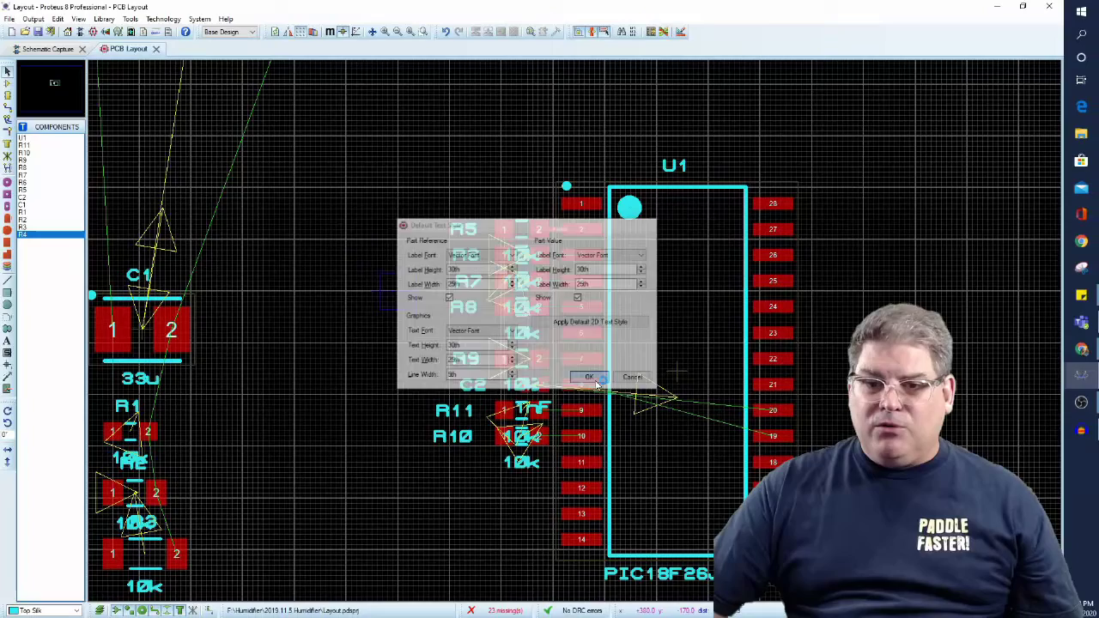
{"action": "left_click", "coordinate": [607, 406]}
Step: Place R5's reference label beside its pad 1 and its 10k value label directly beneath the reference
{"action": "scroll", "coordinate": [495, 256], "scroll_direction": "up", "scroll_amount": 1}
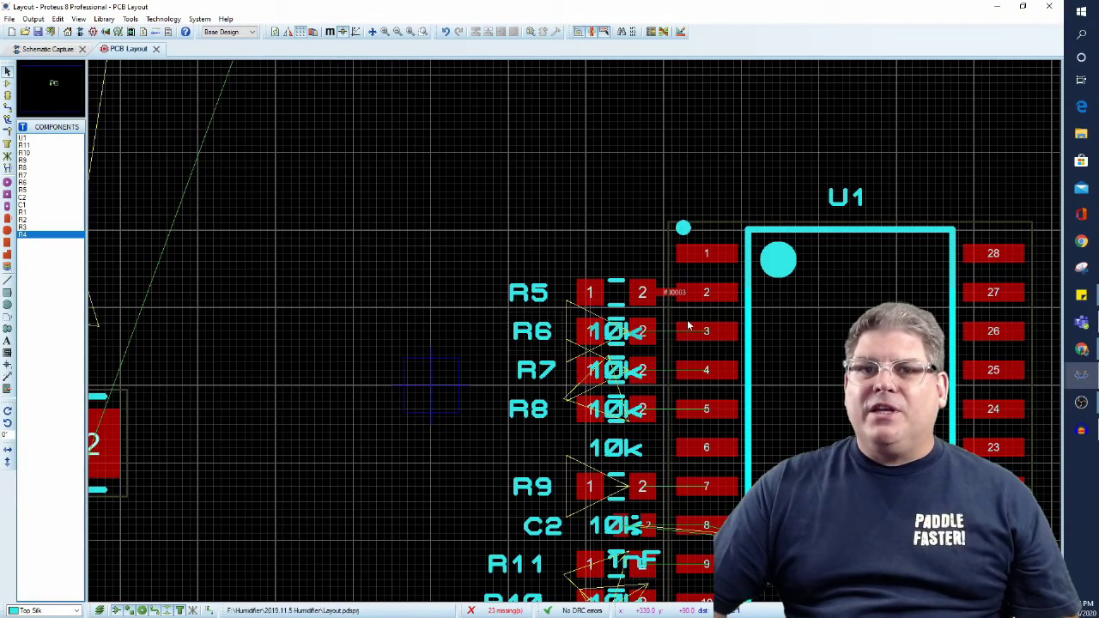
{"action": "scroll", "coordinate": [689, 331], "scroll_direction": "down", "scroll_amount": 2}
{"action": "scroll", "coordinate": [683, 412], "scroll_direction": "up", "scroll_amount": 1}
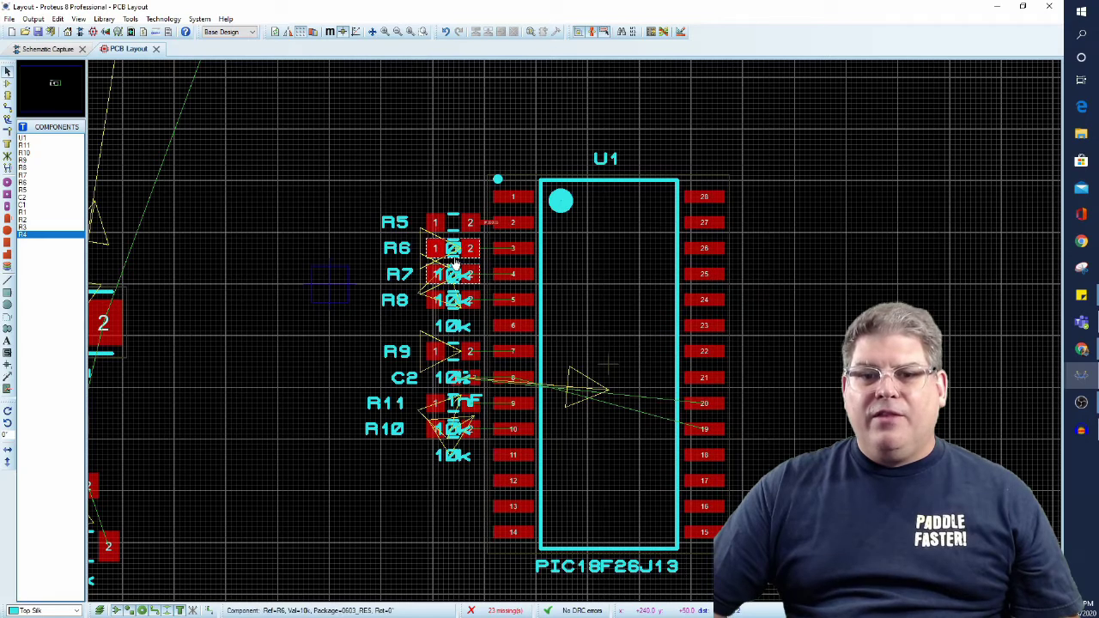
{"action": "scroll", "coordinate": [485, 299], "scroll_direction": "up", "scroll_amount": 1}
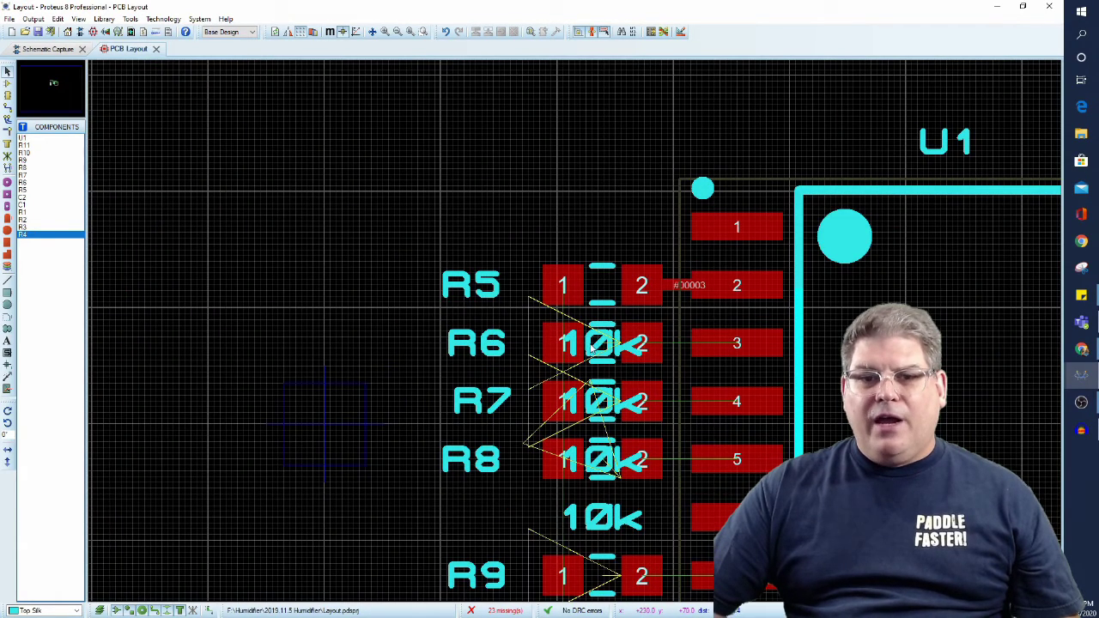
{"action": "left_click", "coordinate": [481, 283]}
{"action": "left_click_drag", "start_coordinate": [481, 283], "coordinate": [499, 272]}
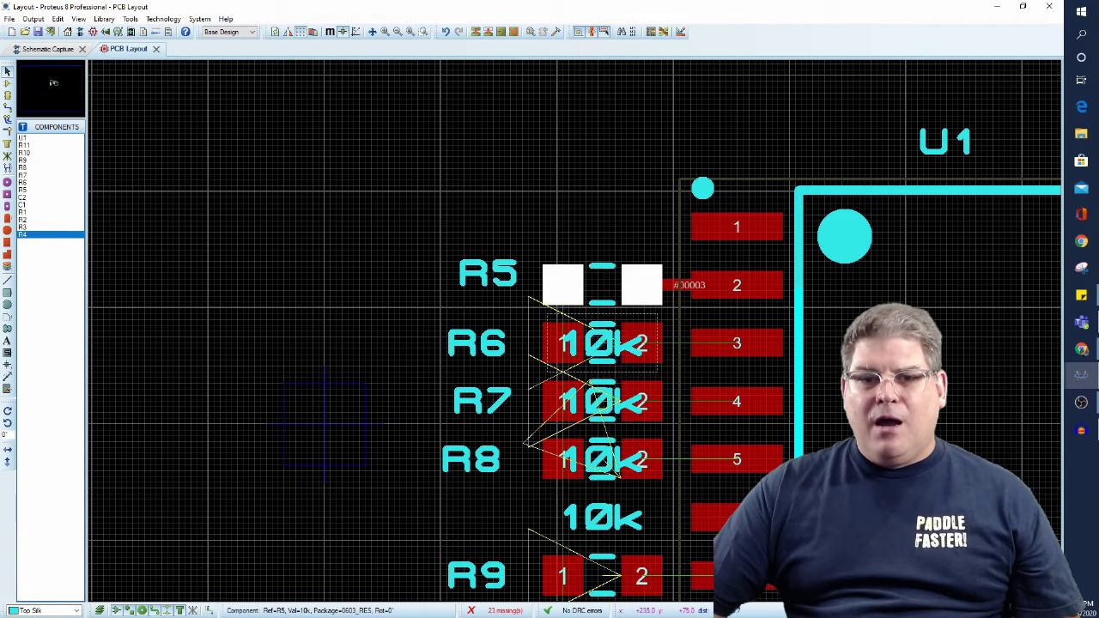
{"action": "double_click", "coordinate": [602, 345]}
{"action": "left_click", "coordinate": [599, 343]}
{"action": "left_click", "coordinate": [602, 344]}
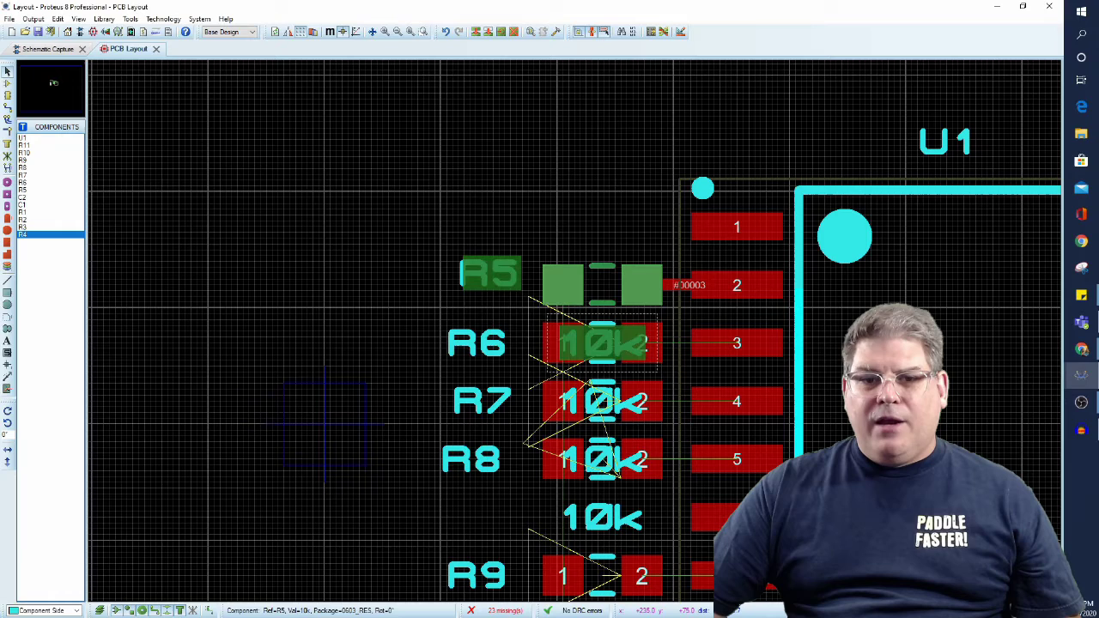
{"action": "left_click_drag", "start_coordinate": [601, 344], "coordinate": [498, 307]}
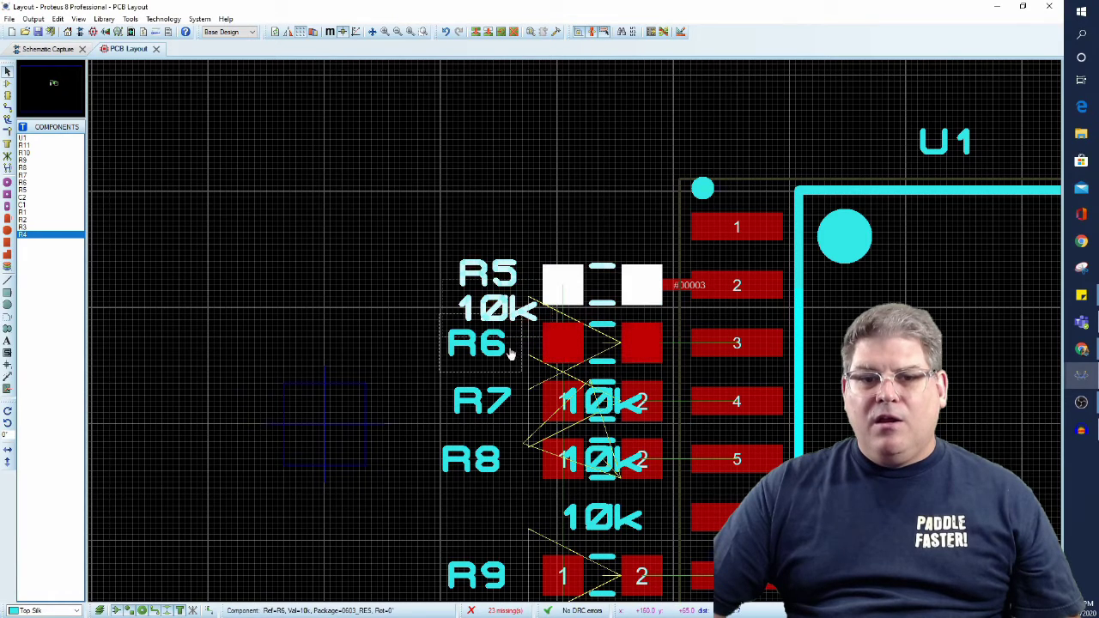
Step: Nudge R6's reference label toward its pad 1 and place its 10k value label just below it
{"action": "left_click", "coordinate": [464, 352]}
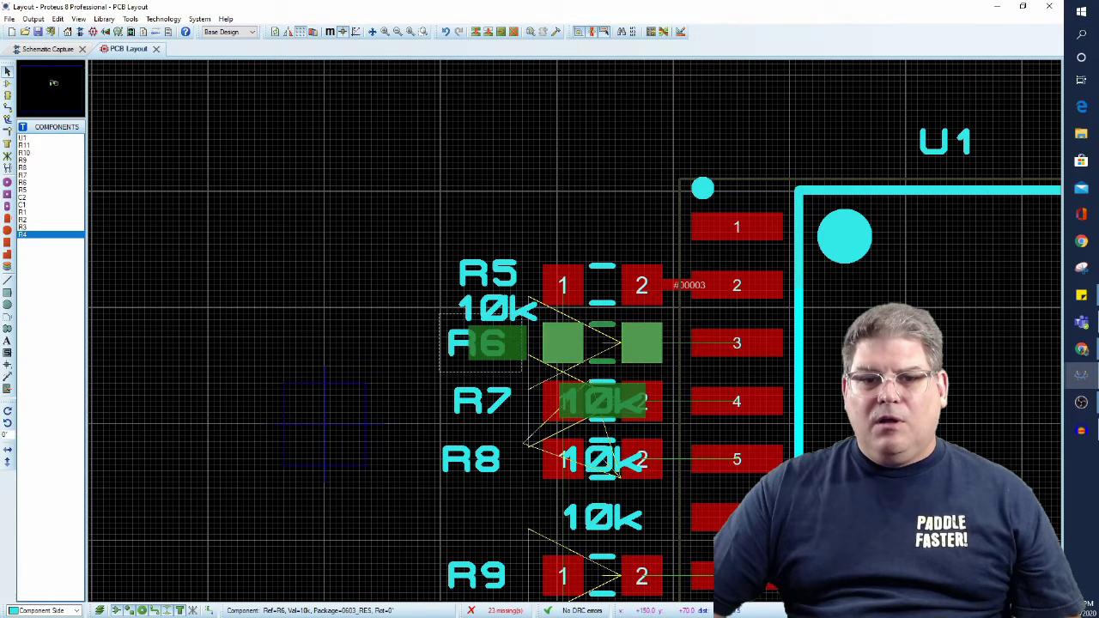
{"action": "left_click_drag", "start_coordinate": [499, 342], "coordinate": [483, 344]}
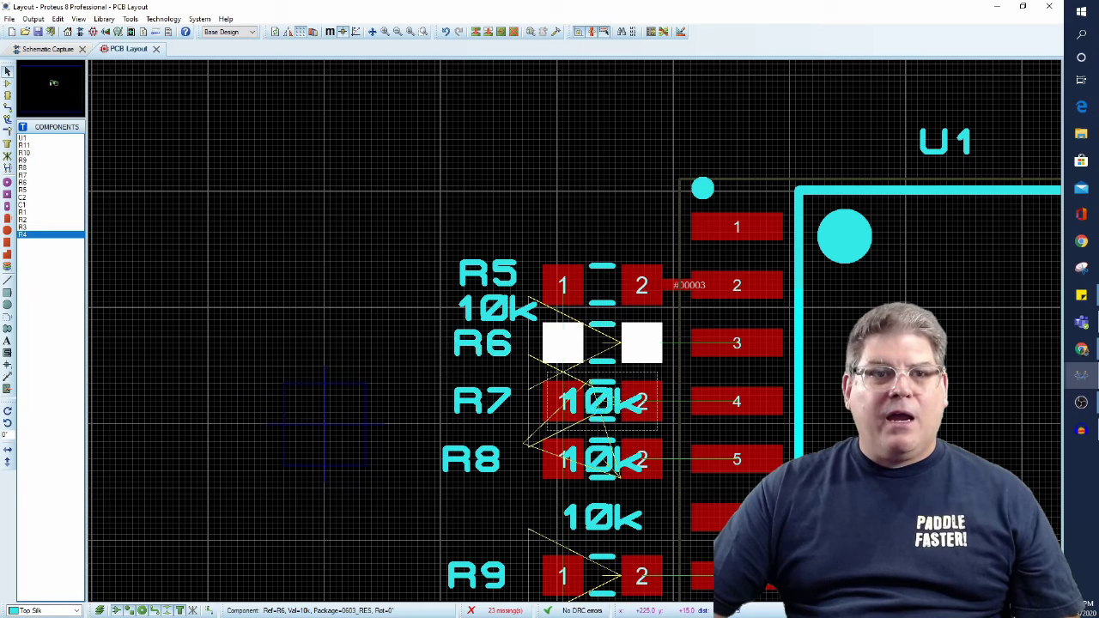
{"action": "left_click_drag", "start_coordinate": [601, 404], "coordinate": [487, 368]}
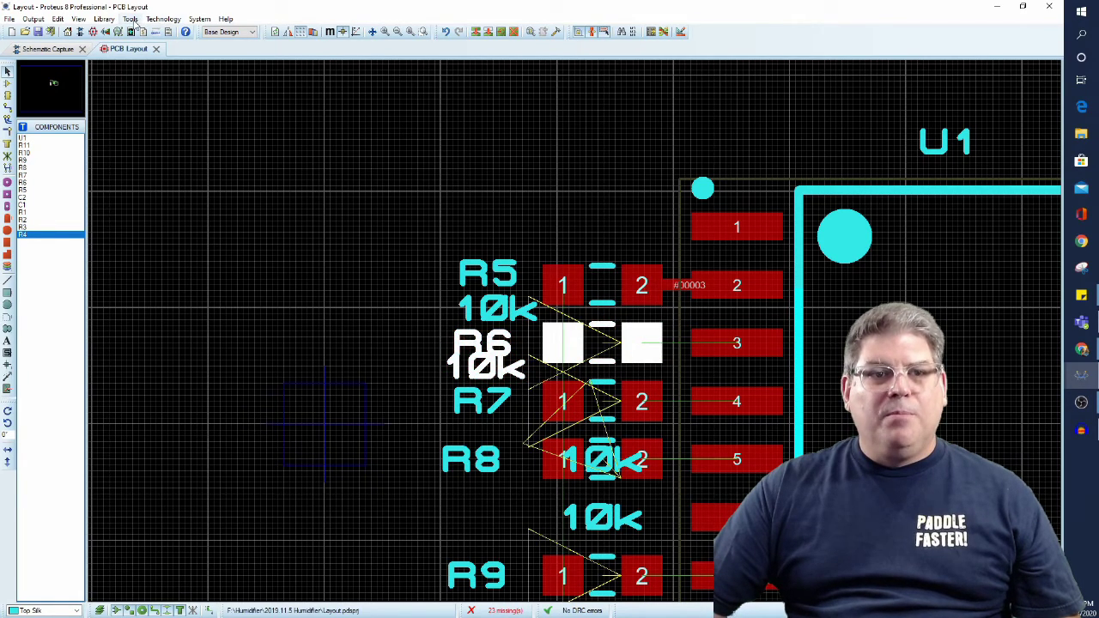
Step: Turn off the display of part value labels in the default text style
{"action": "left_click", "coordinate": [164, 19]}
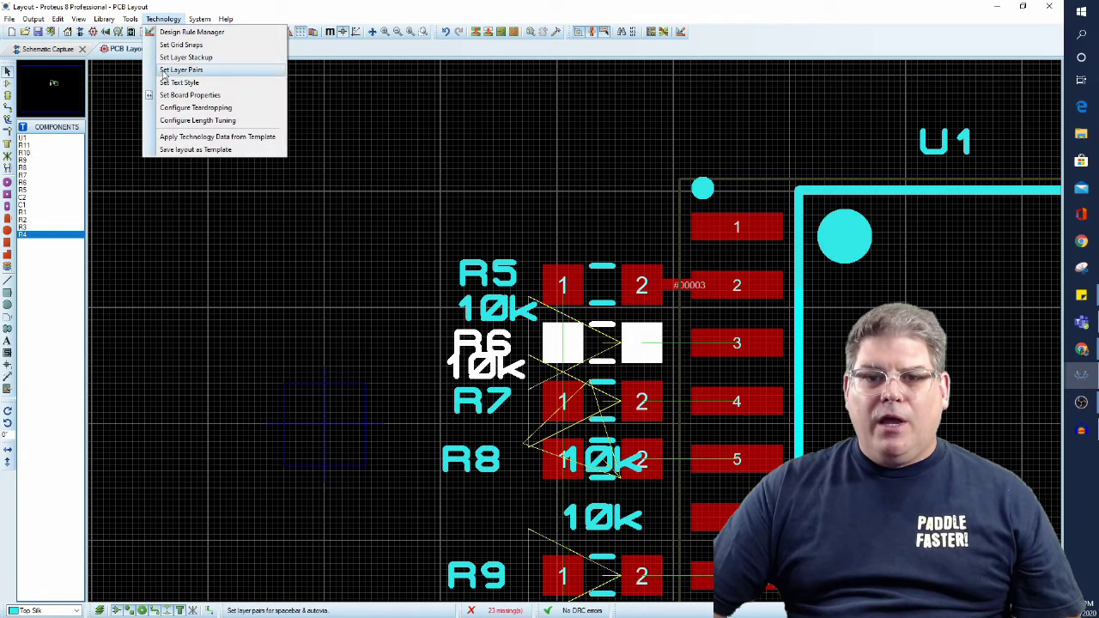
{"action": "left_click", "coordinate": [180, 82]}
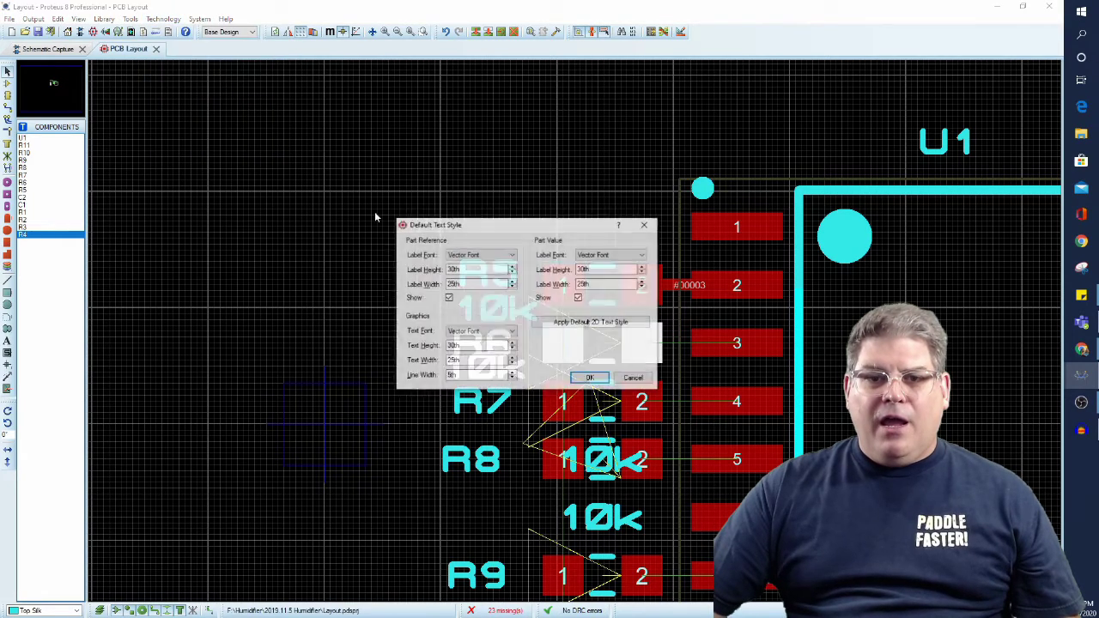
{"action": "left_click", "coordinate": [593, 378]}
Step: Move the R5 and R6 reference labels close to pad 1 of their resistors, vertically centred on the pads
{"action": "left_click", "coordinate": [519, 293]}
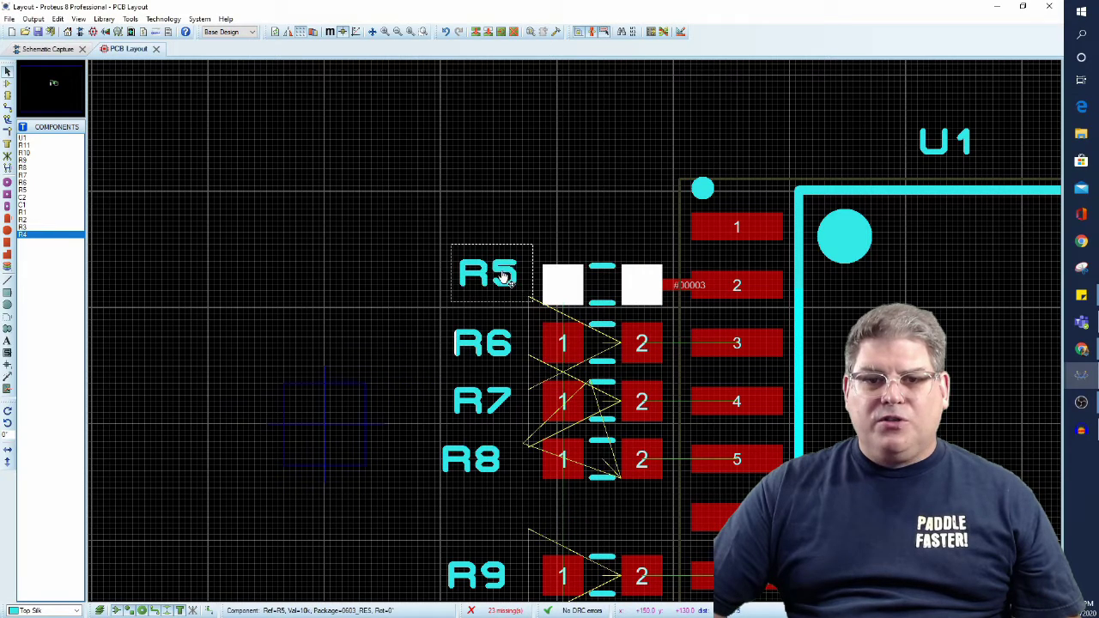
{"action": "left_click_drag", "start_coordinate": [506, 277], "coordinate": [517, 289]}
{"action": "left_click", "coordinate": [501, 343]}
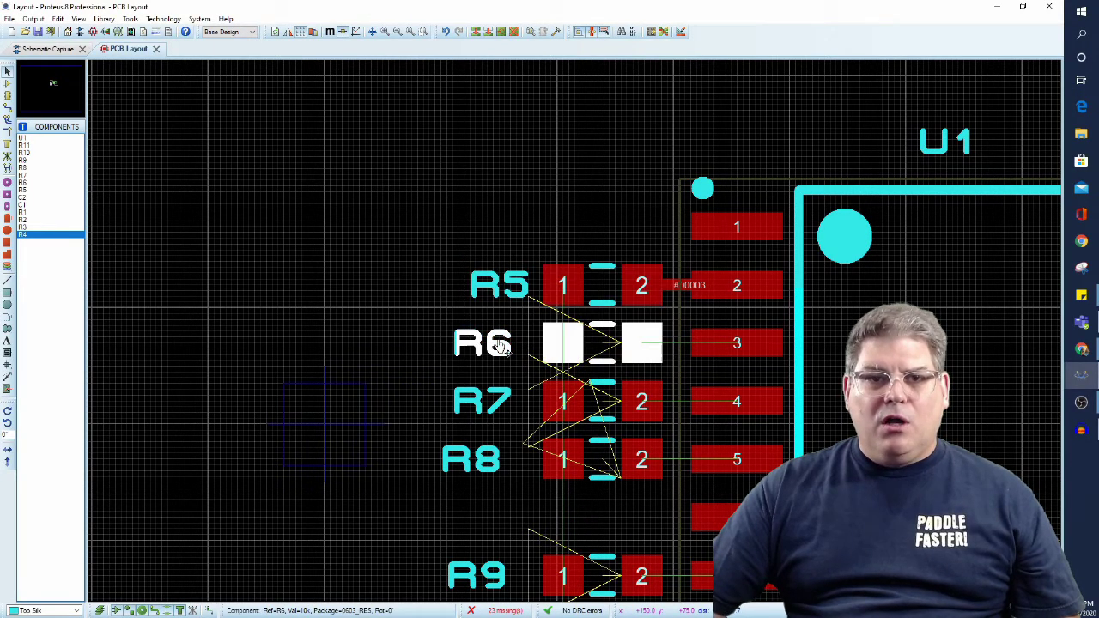
{"action": "left_click_drag", "start_coordinate": [500, 346], "coordinate": [518, 345]}
Step: Draw a rectangular board outline on the Board Edge layer enclosing all the components
{"action": "scroll", "coordinate": [402, 298], "scroll_direction": "down", "scroll_amount": 2}
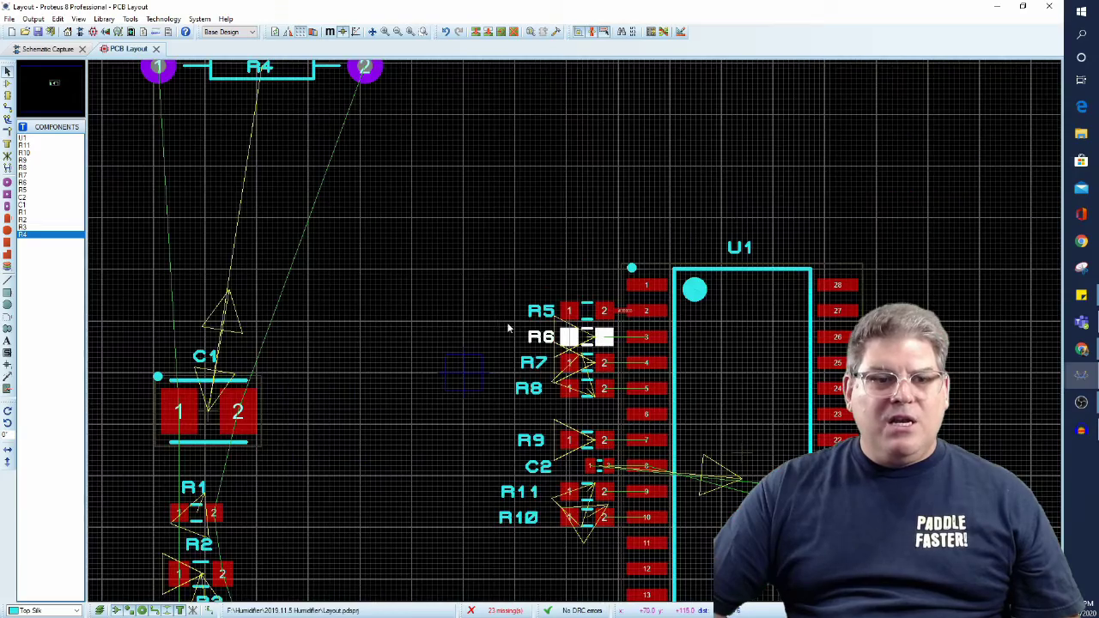
{"action": "middle_click", "coordinate": [488, 285]}
{"action": "left_click", "coordinate": [432, 193]}
{"action": "scroll", "coordinate": [485, 294], "scroll_direction": "down", "scroll_amount": 2}
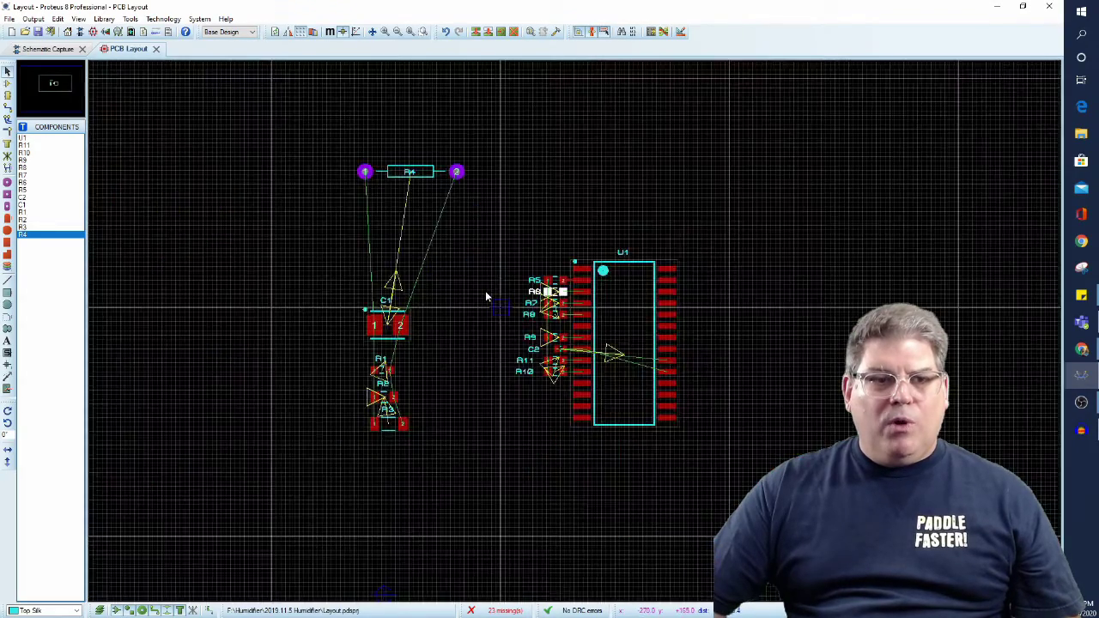
{"action": "scroll", "coordinate": [485, 293], "scroll_direction": "down", "scroll_amount": 1}
{"action": "left_click", "coordinate": [36, 610]}
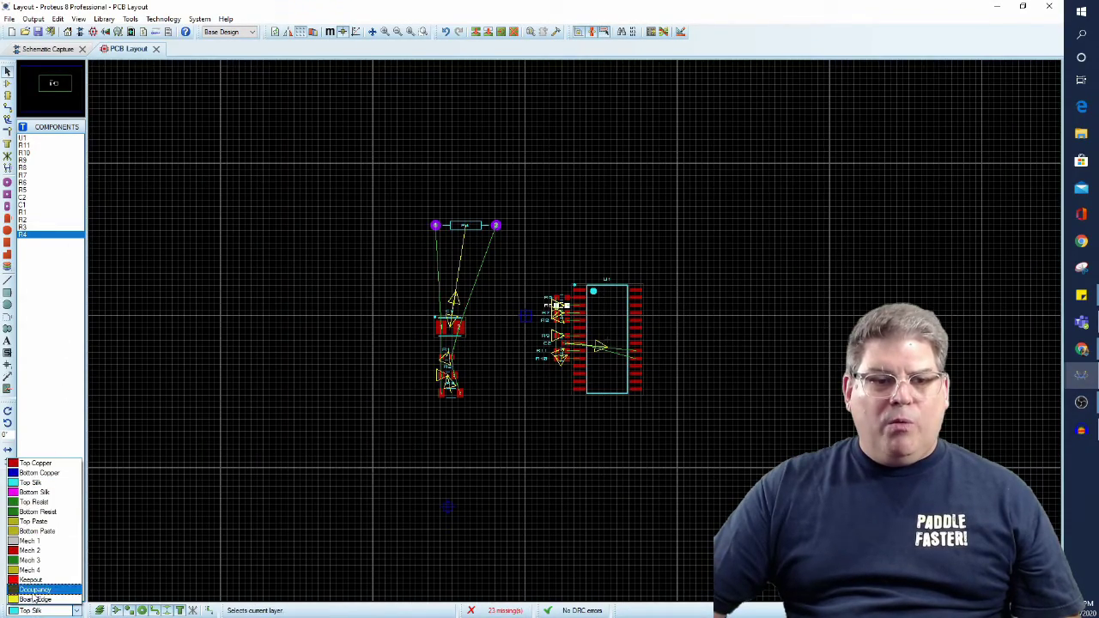
{"action": "left_click", "coordinate": [36, 599]}
{"action": "left_click", "coordinate": [6, 316]}
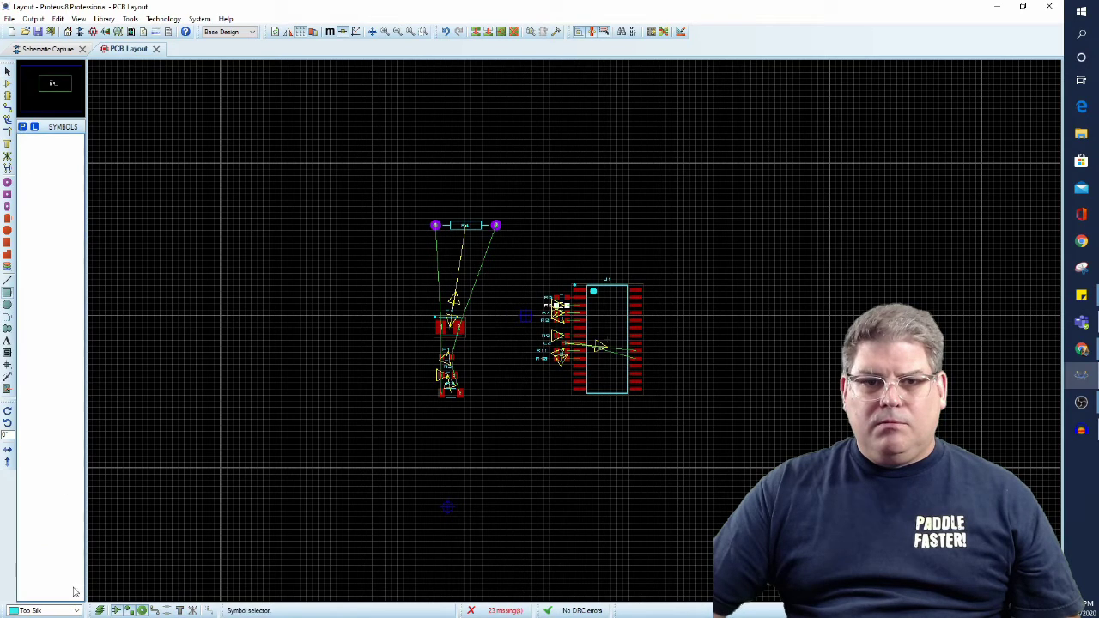
{"action": "left_click", "coordinate": [59, 612]}
{"action": "left_click", "coordinate": [34, 588]}
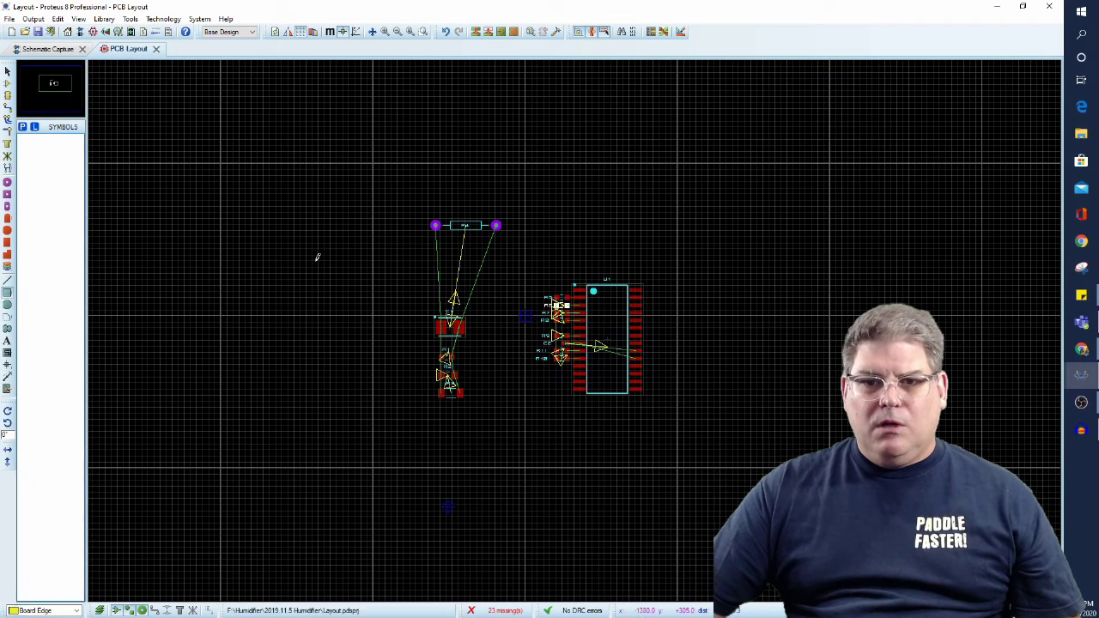
{"action": "left_click_drag", "start_coordinate": [386, 188], "coordinate": [682, 430]}
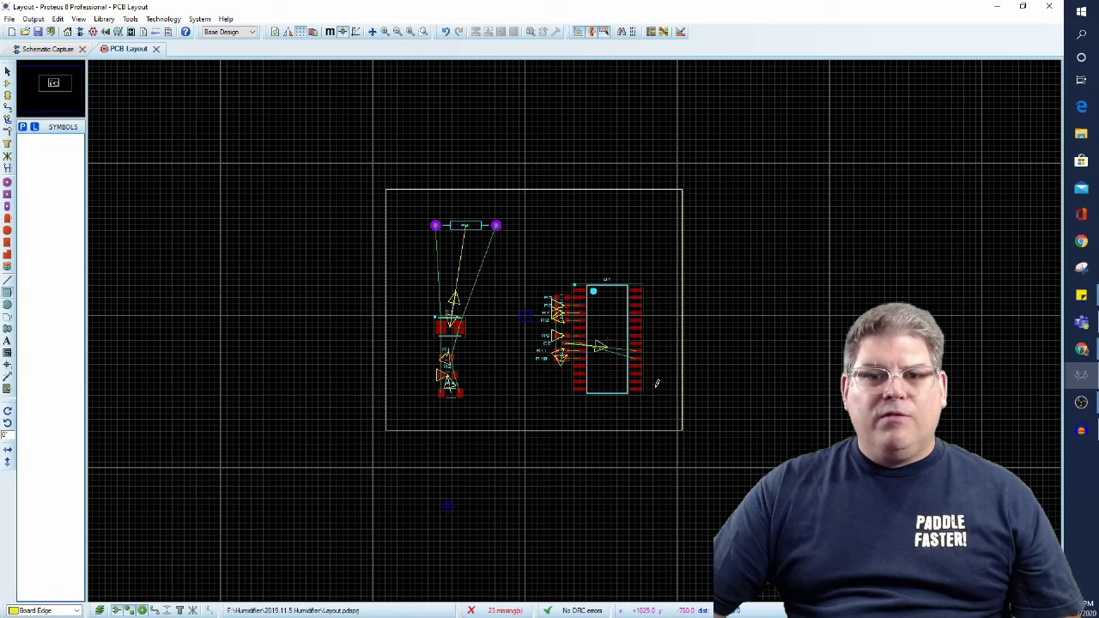
Step: Show the outlined board in the 3D Visualizer
{"action": "left_click", "coordinate": [115, 32]}
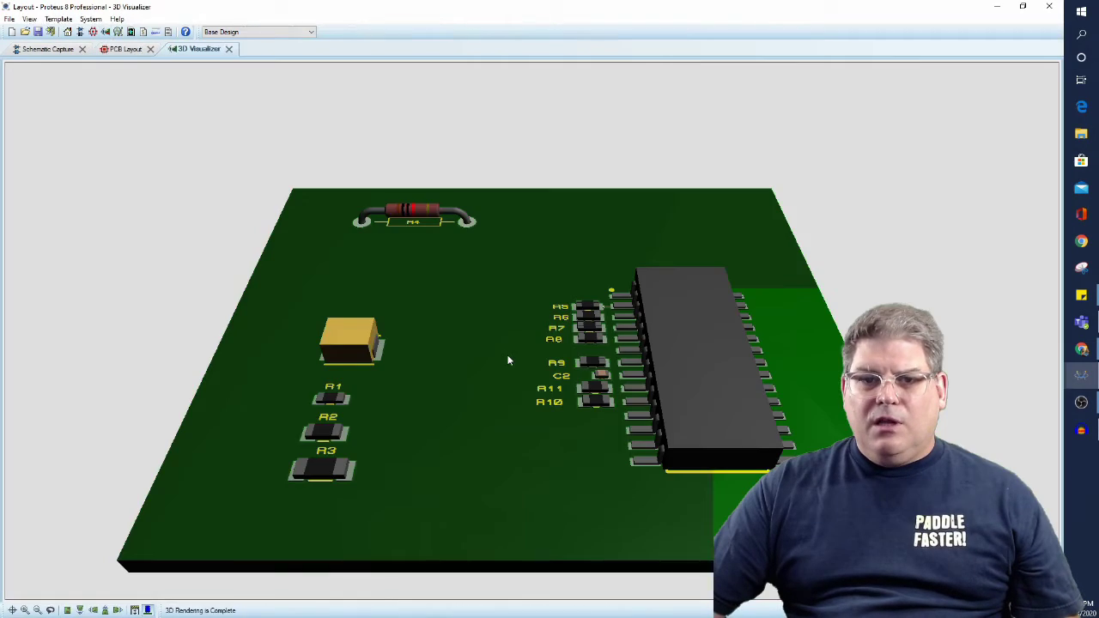